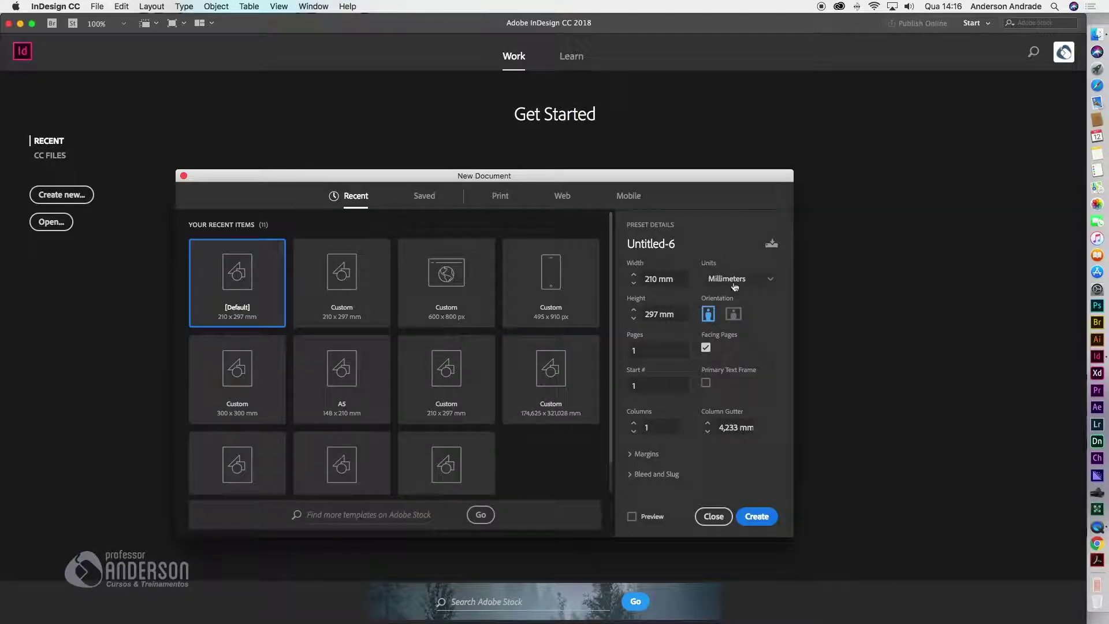
Step: Create a new document measured in pixels, 495 px wide and 910 px high
click(756, 279)
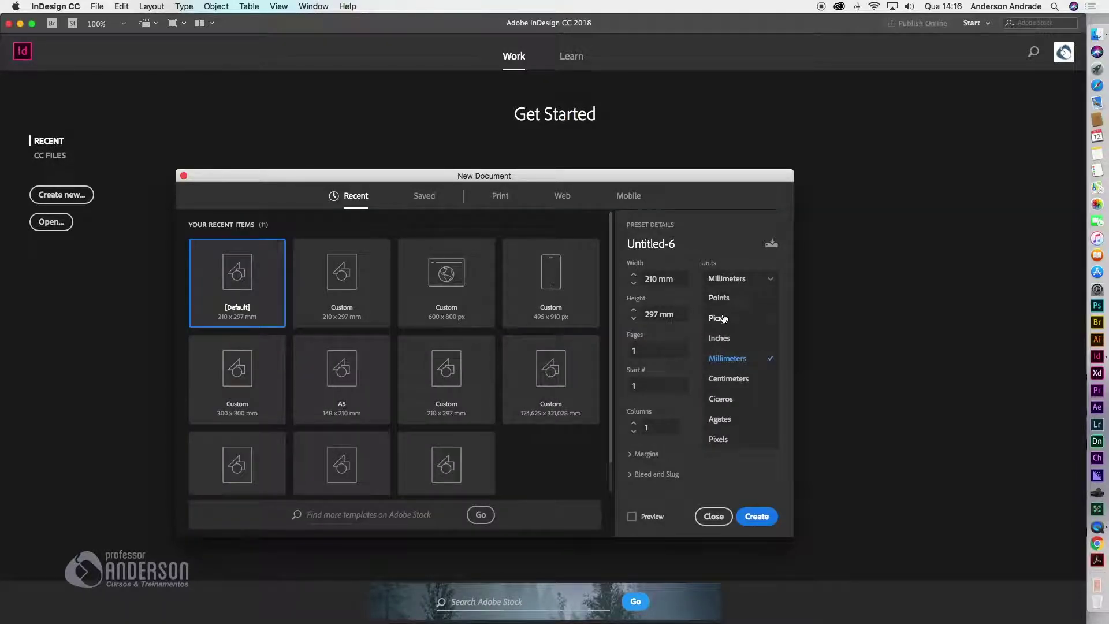
click(718, 441)
drag(685, 278, 636, 278)
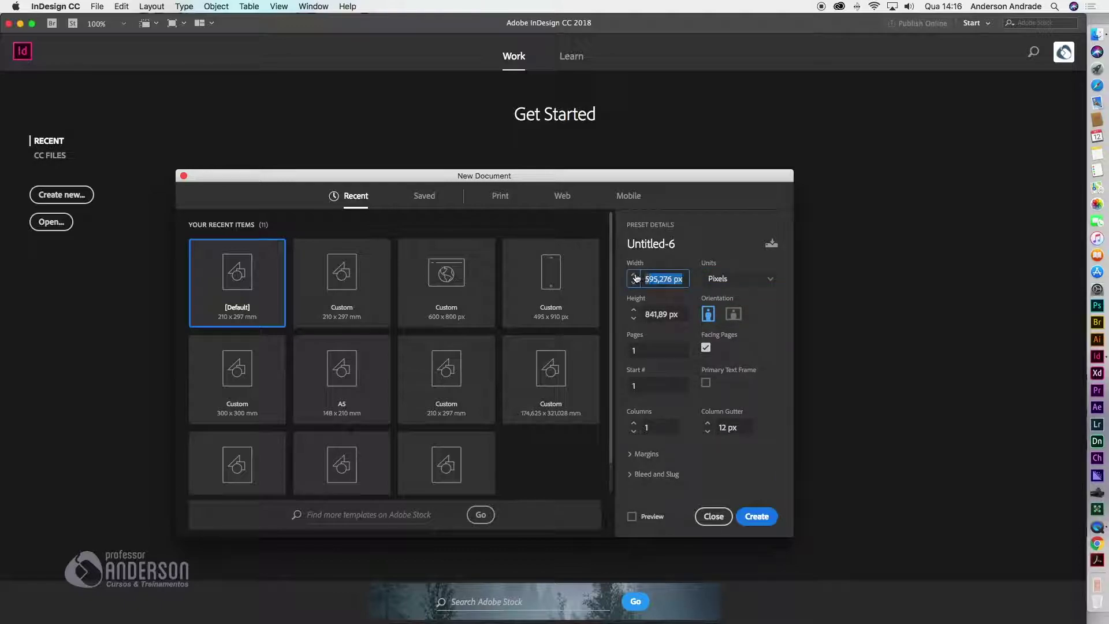
text(495)
drag(681, 314, 643, 314)
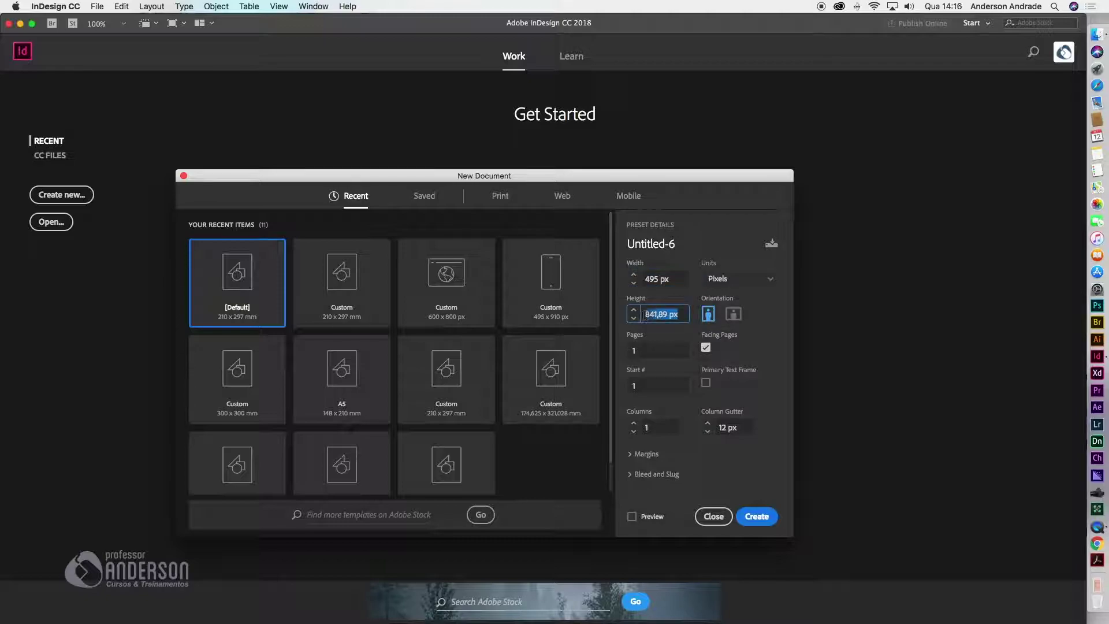
text(910)
click(681, 280)
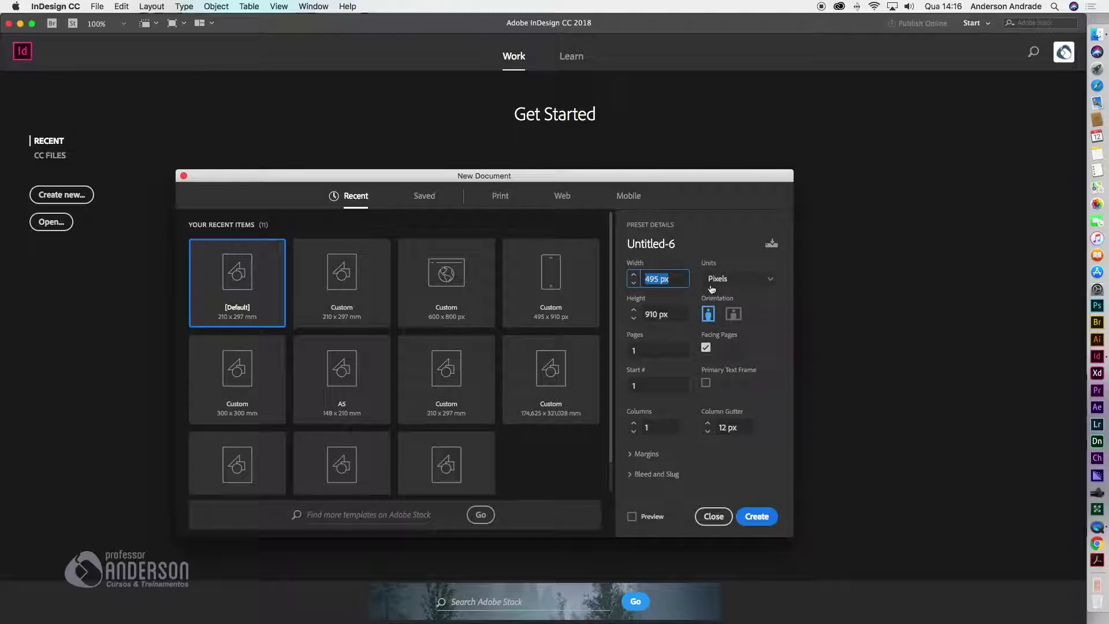
click(755, 515)
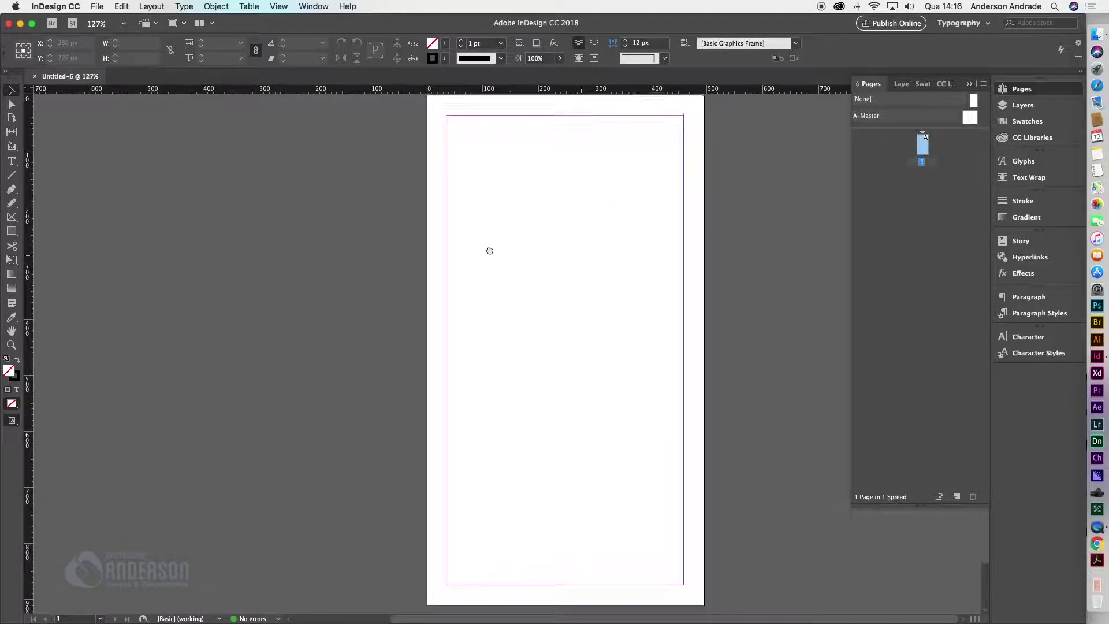
Step: Draw a rectangular frame covering the whole page and extend it to the page's lower edge, 495 × 910 px
click(12, 216)
drag(427, 99, 705, 606)
click(12, 90)
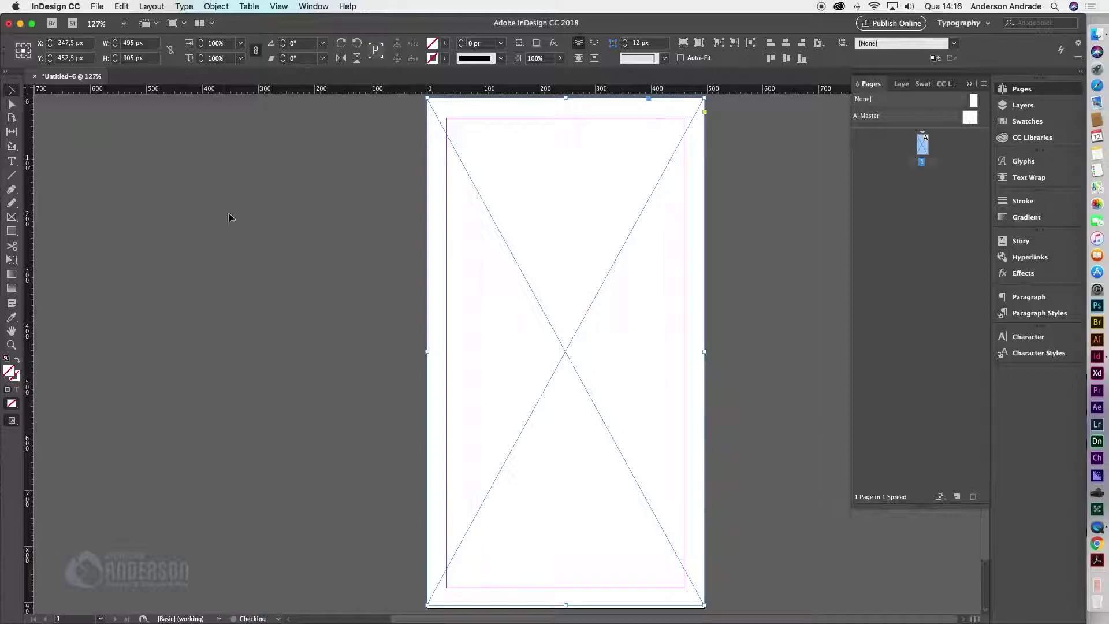
drag(565, 604, 565, 608)
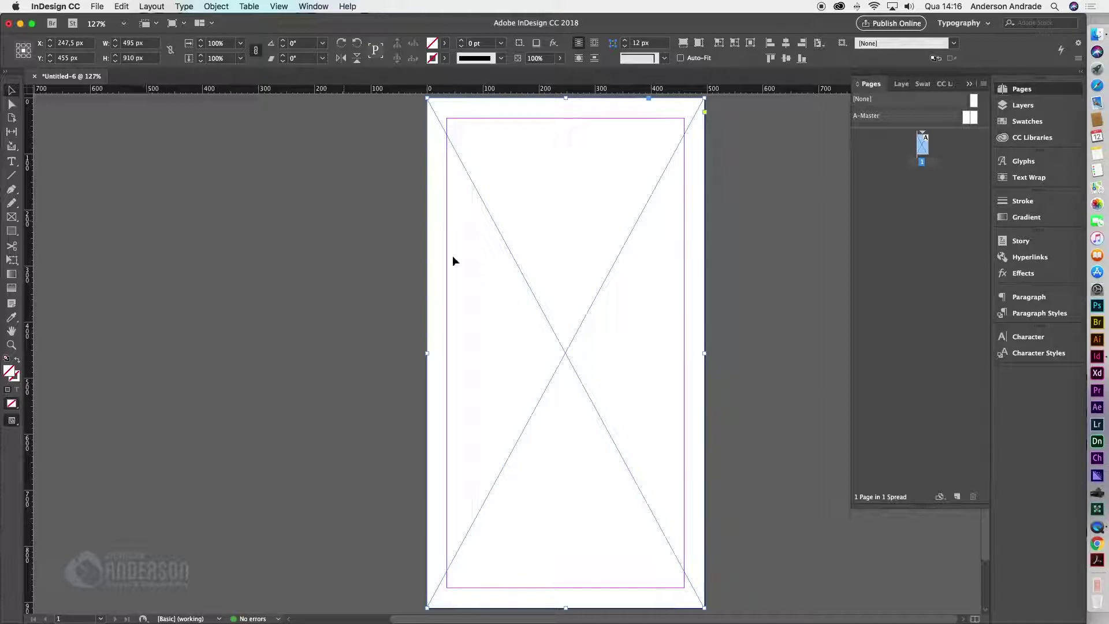
Step: Place the image cartaokeese.png from the conviteinterativo folder into the full-page frame
click(97, 6)
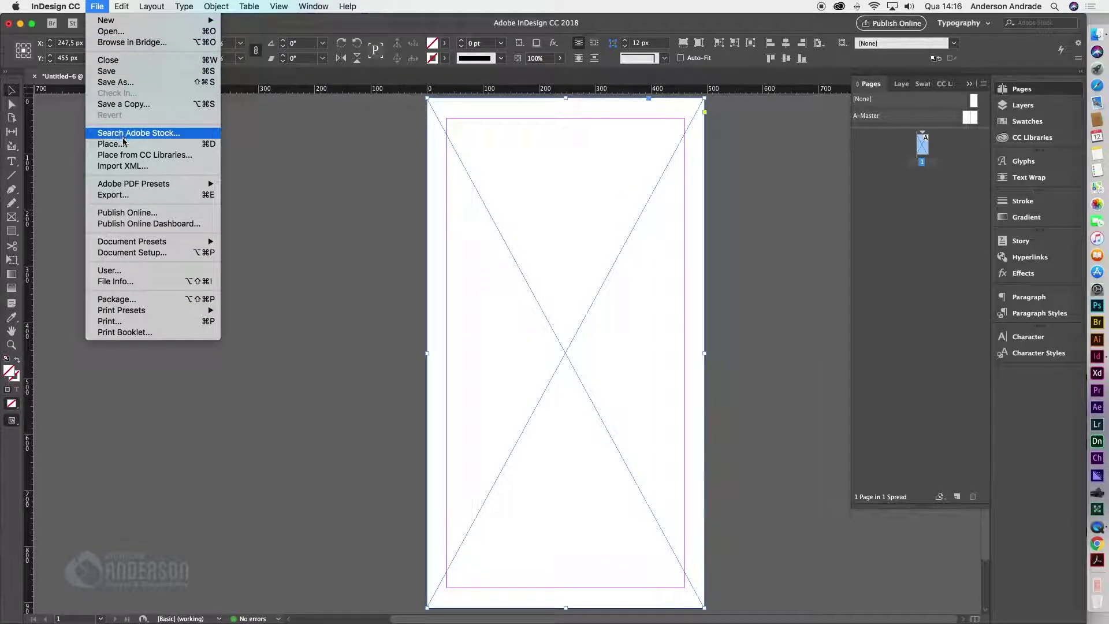
click(161, 143)
click(615, 116)
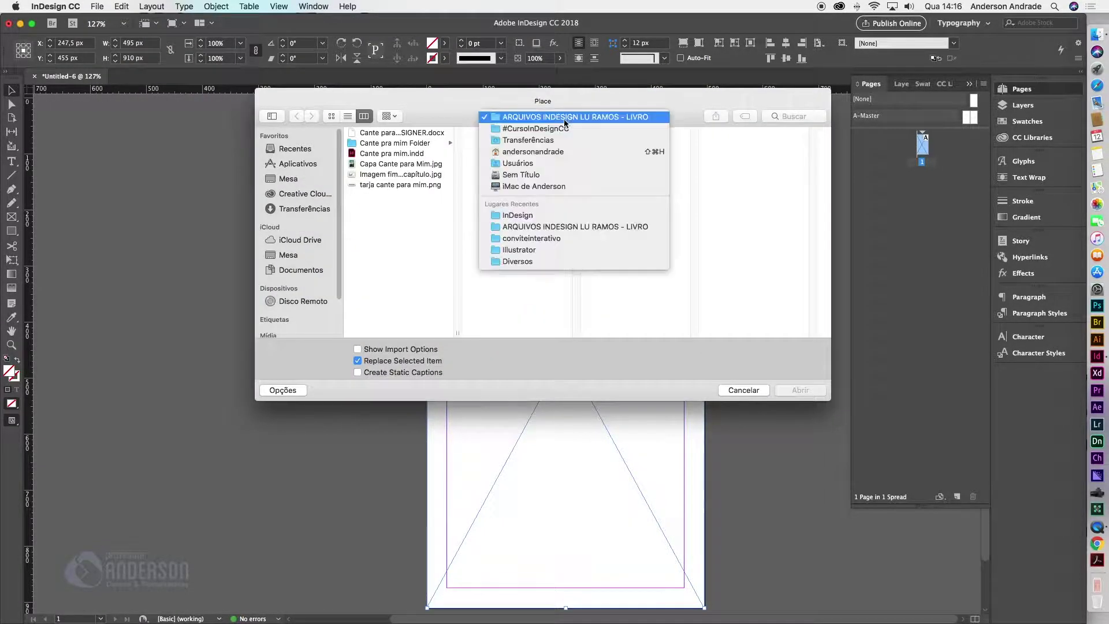
click(525, 130)
click(502, 167)
click(620, 134)
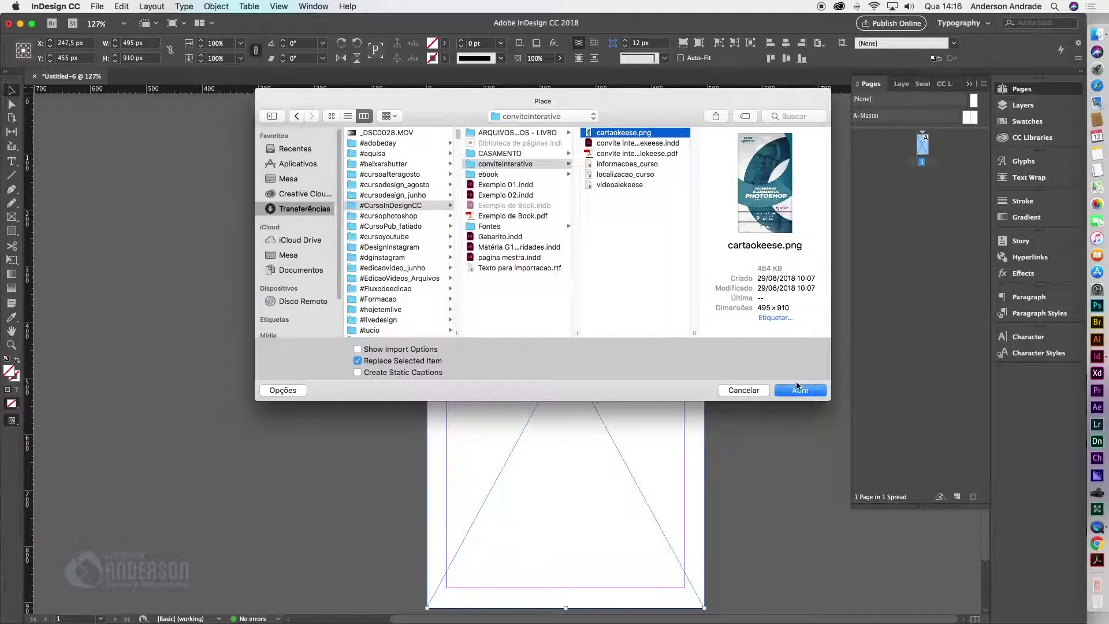
click(796, 391)
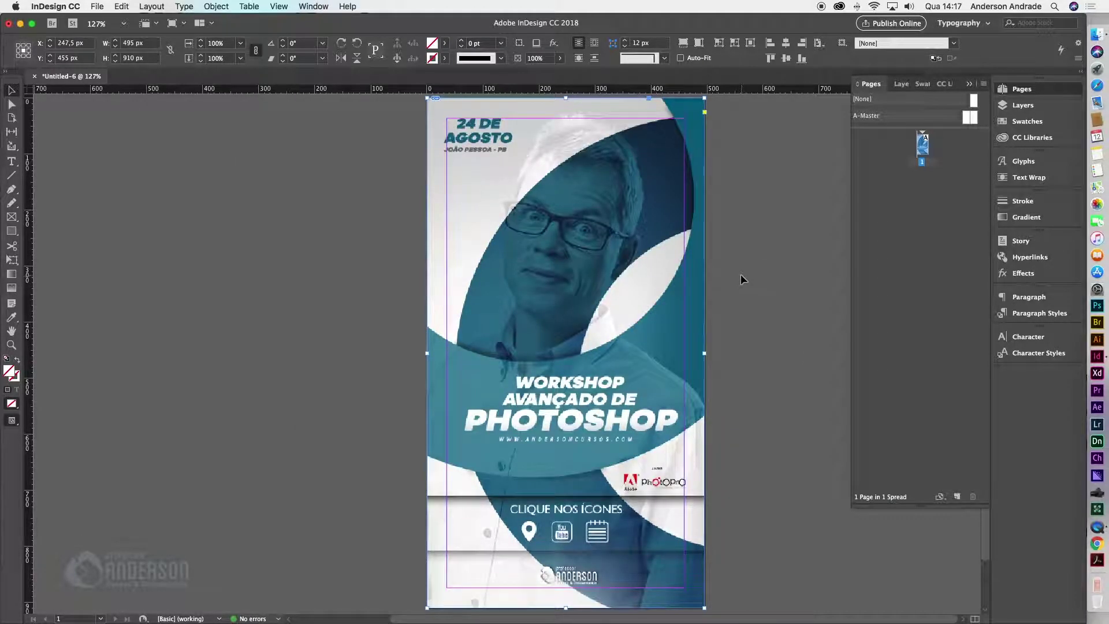
click(747, 340)
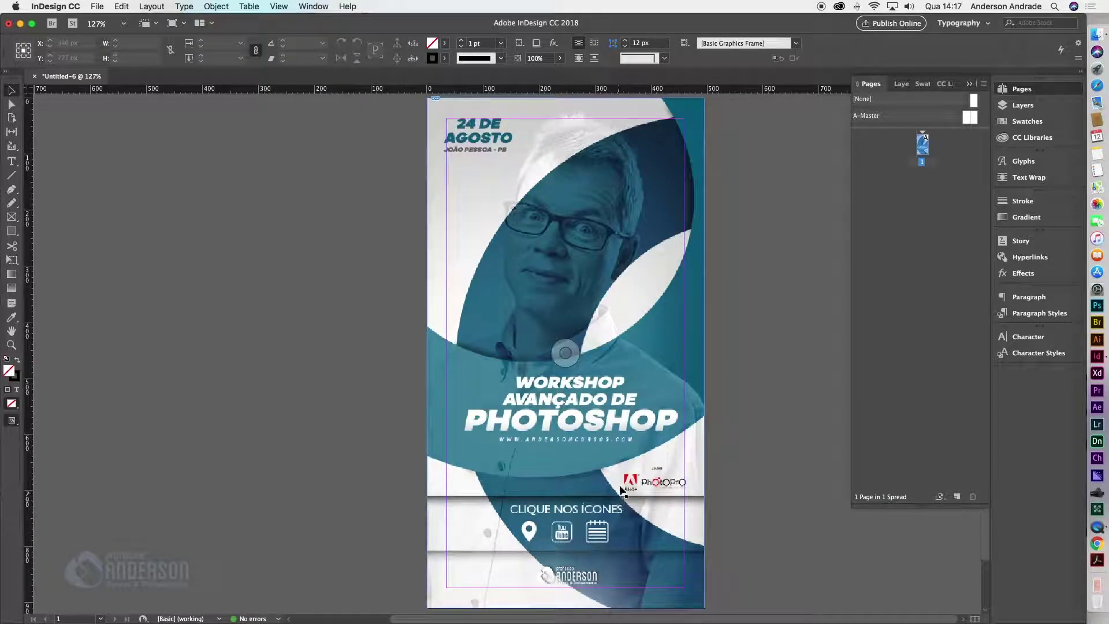
Step: Turn on Overprint Preview to check the placed artwork and its icons in sharper quality
click(279, 6)
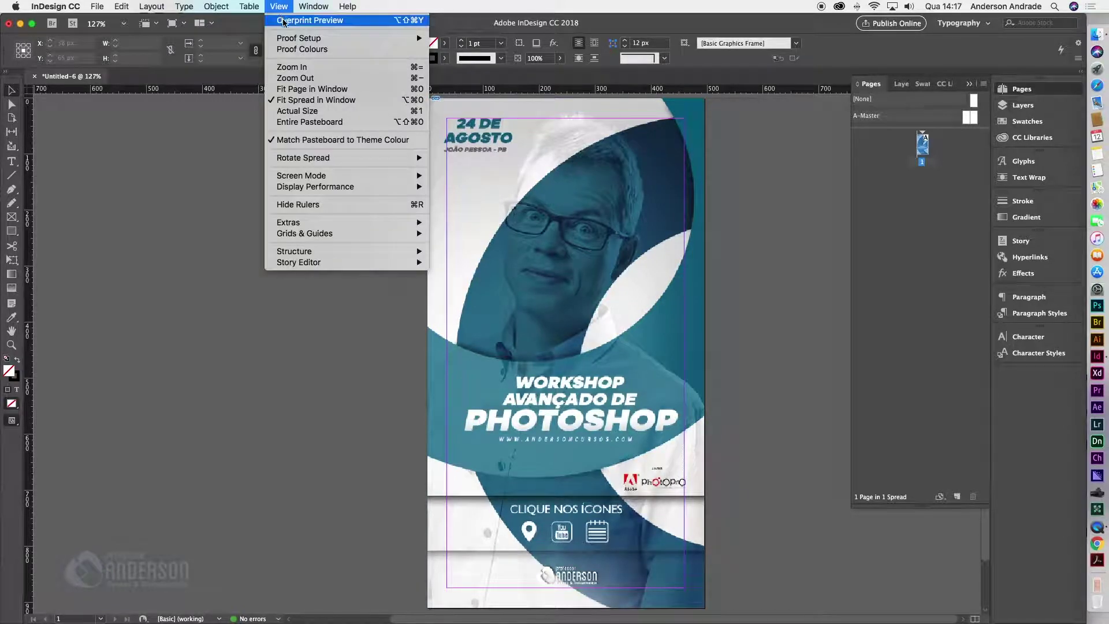
click(285, 21)
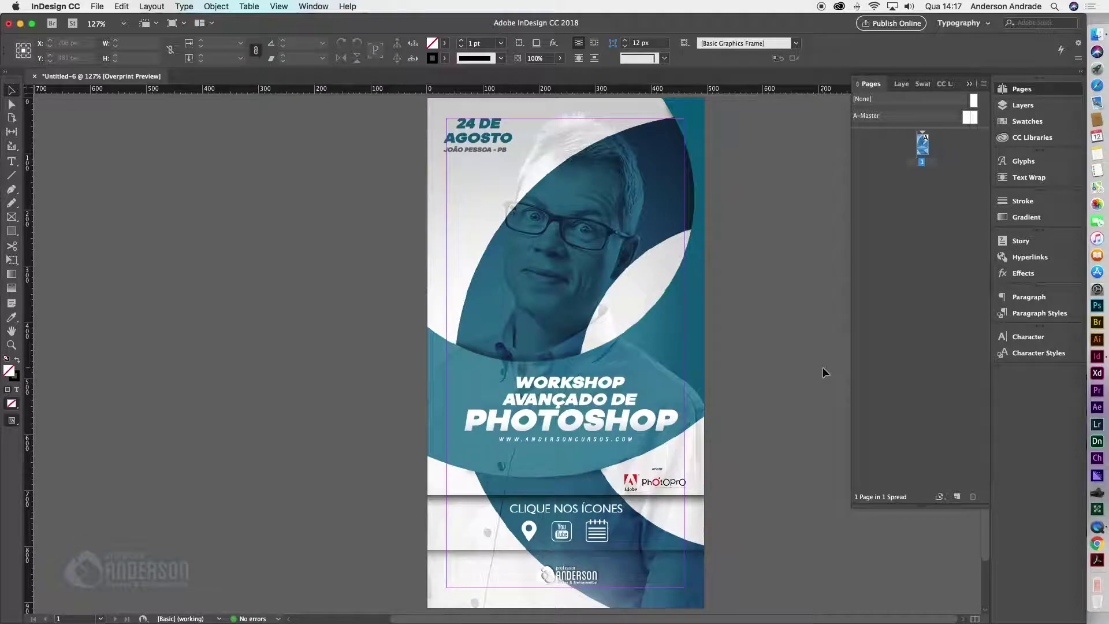
click(565, 352)
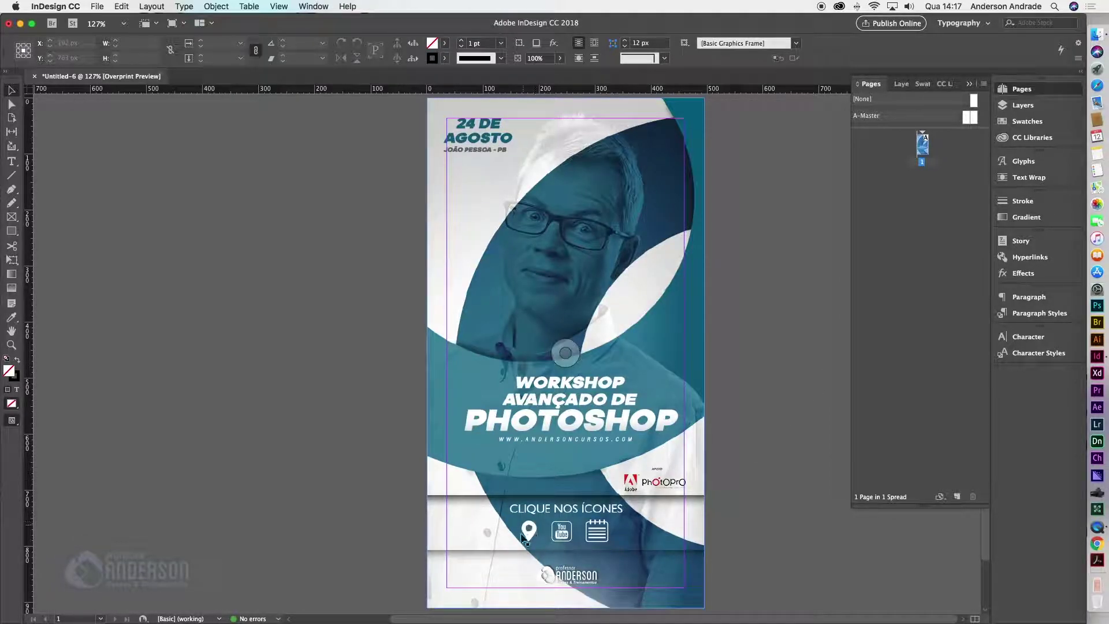
Step: Switch to the Interactive for PDF workspace and show the document's hyperlinks list
click(982, 26)
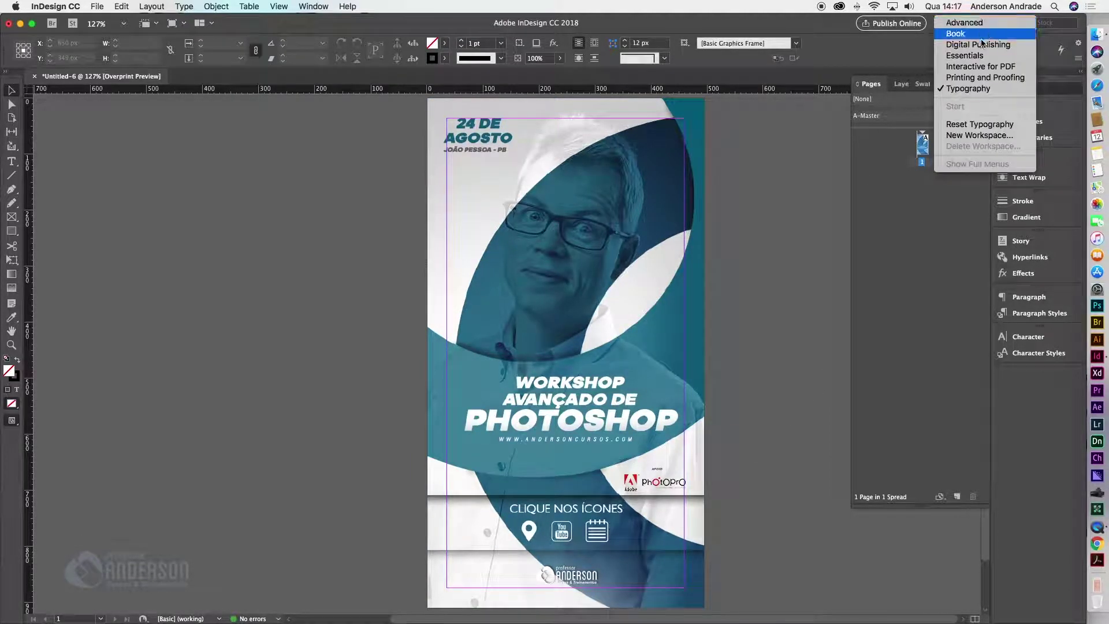
click(970, 67)
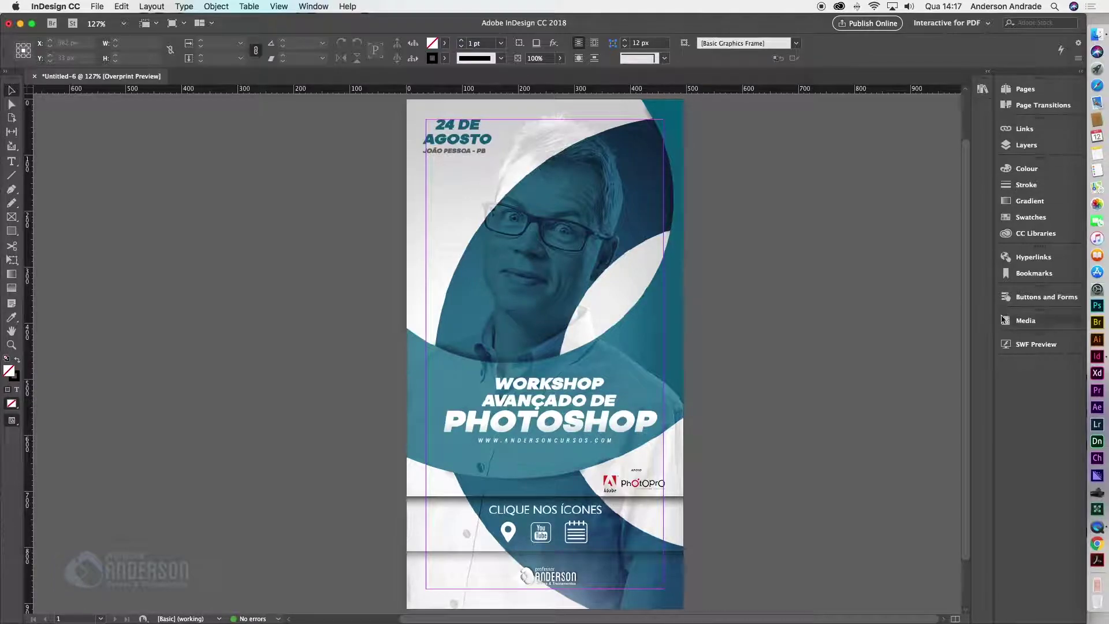
click(1031, 258)
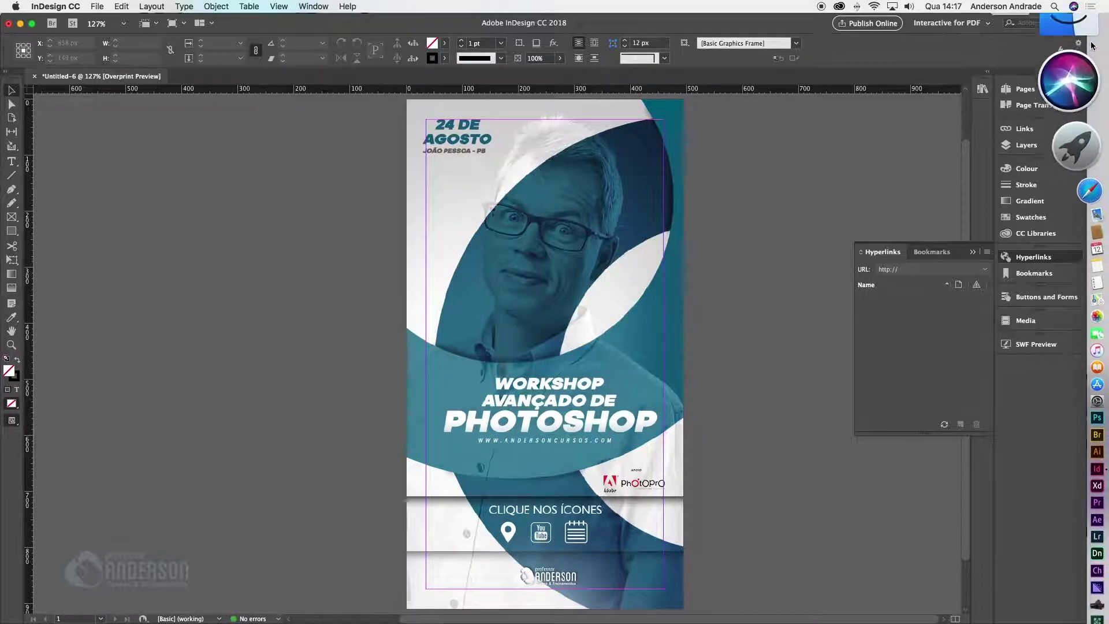
click(545, 354)
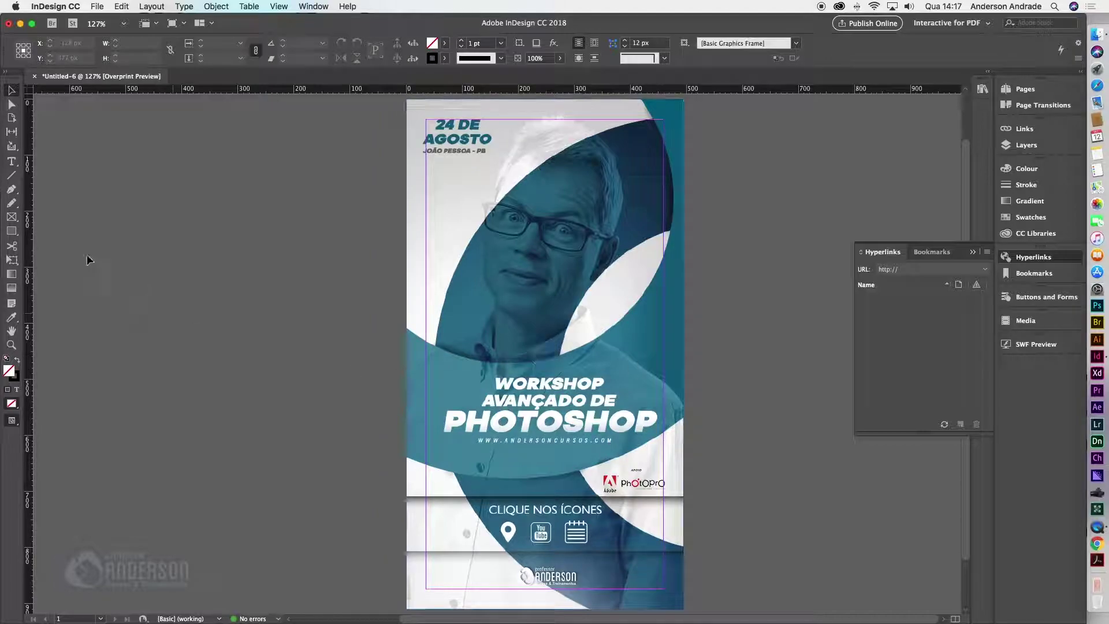
Step: Draw an empty rectangular frame about 42 × 50 px over the location pin icon
click(12, 217)
drag(495, 518, 518, 546)
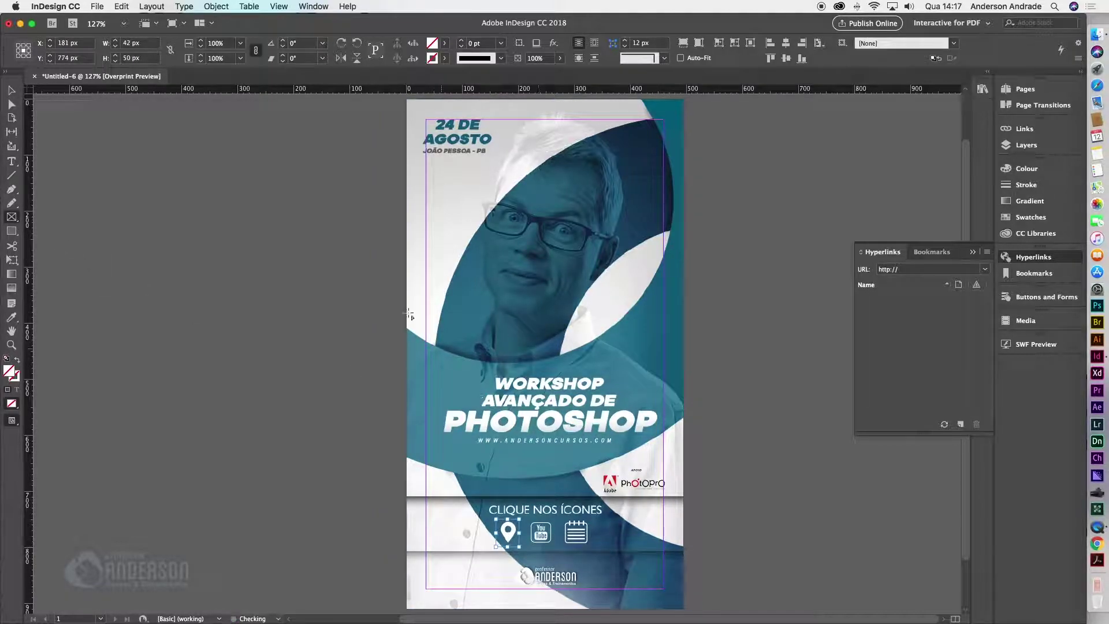
click(10, 91)
Step: Turn off Overprint Preview and copy the frame over the YouTube and calendar icons, widening the calendar frame to about 54 px
click(279, 6)
click(312, 17)
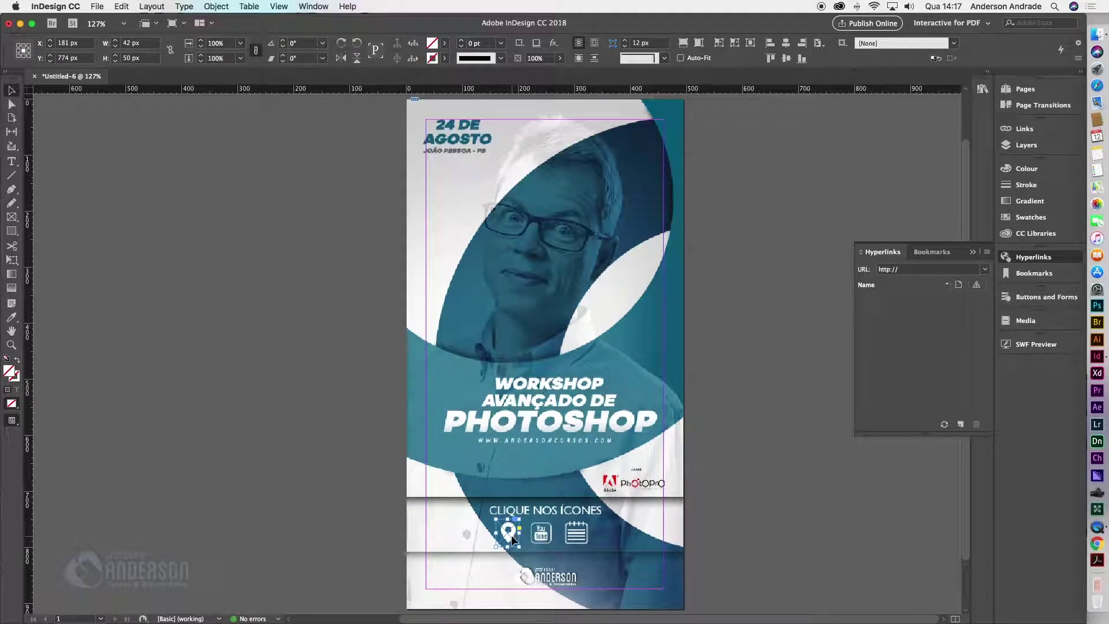
drag(511, 534, 596, 532)
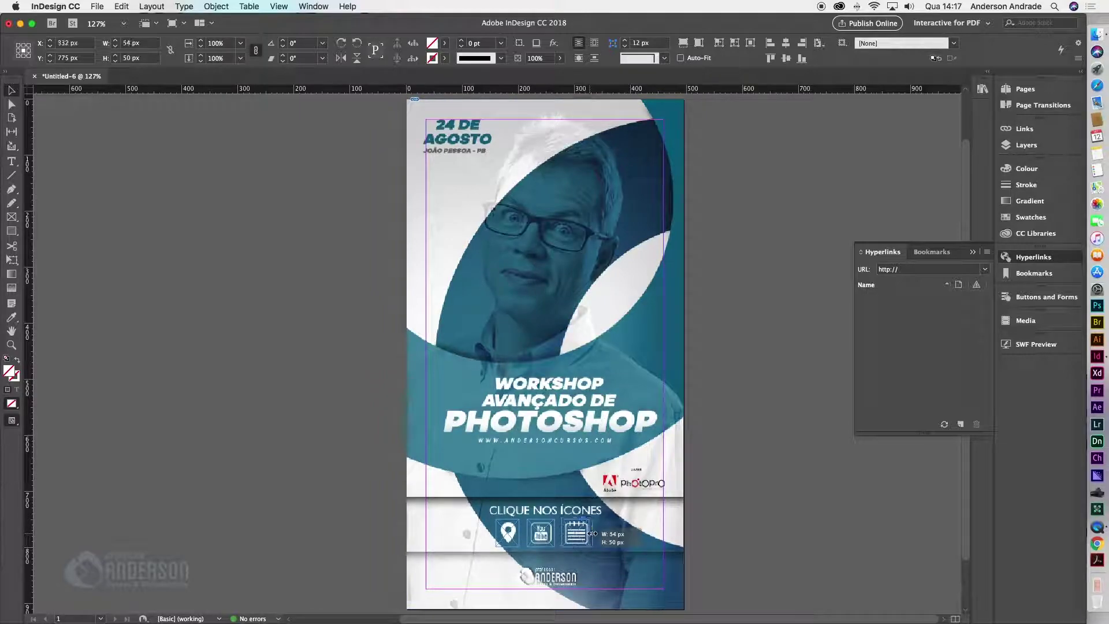
Step: Switch to Safari, open Google Maps and search for "anderson cursos"
click(1097, 86)
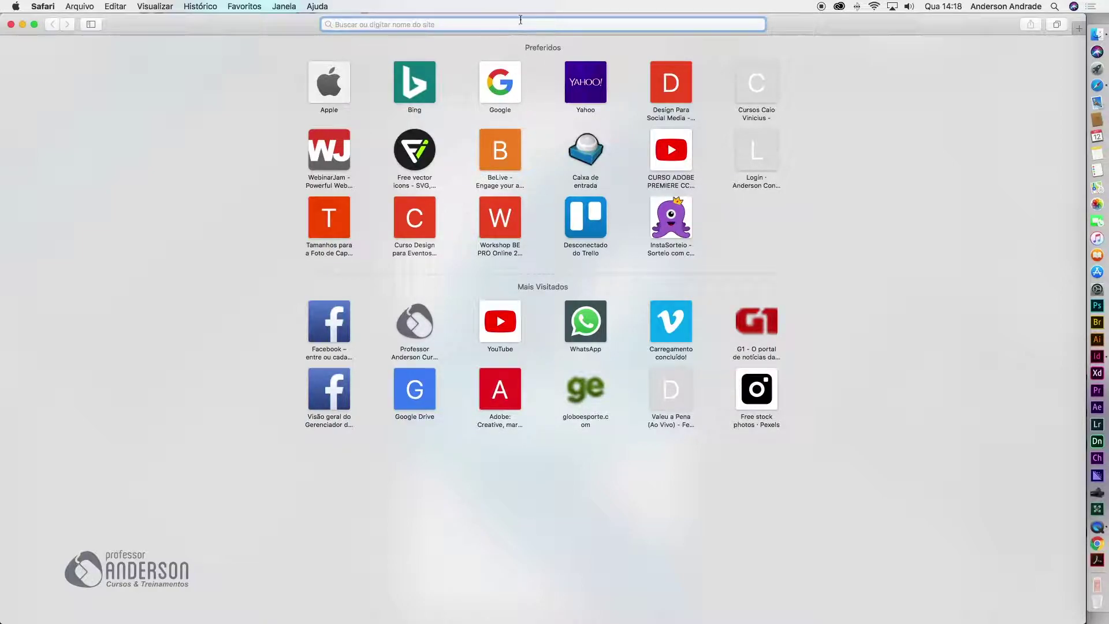
text(maps)
key(Return)
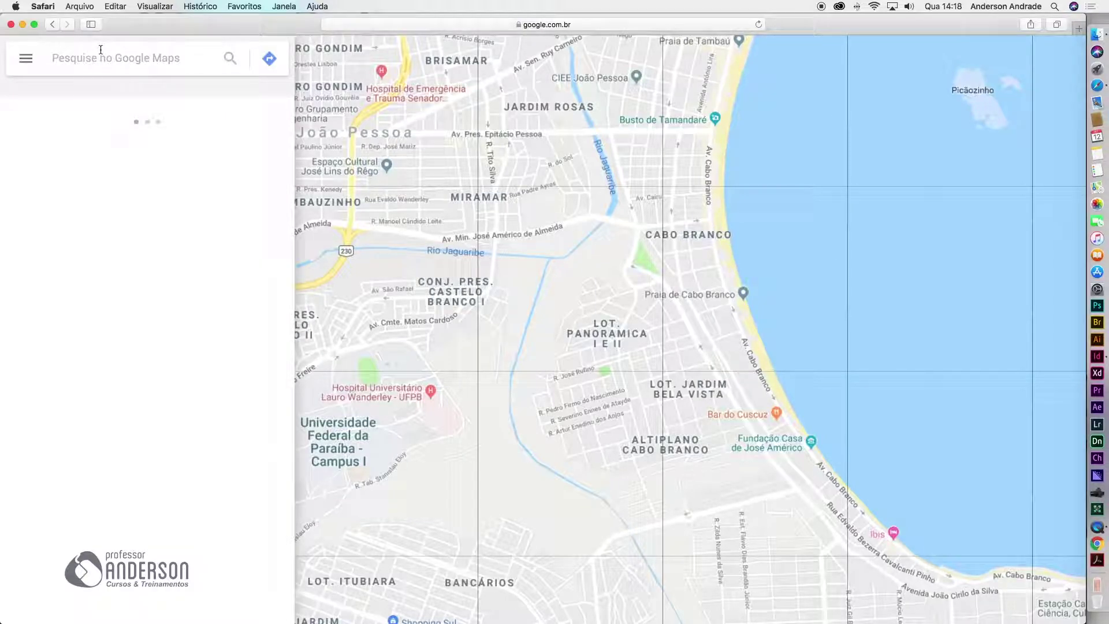
text(anderson cursos)
key(Return)
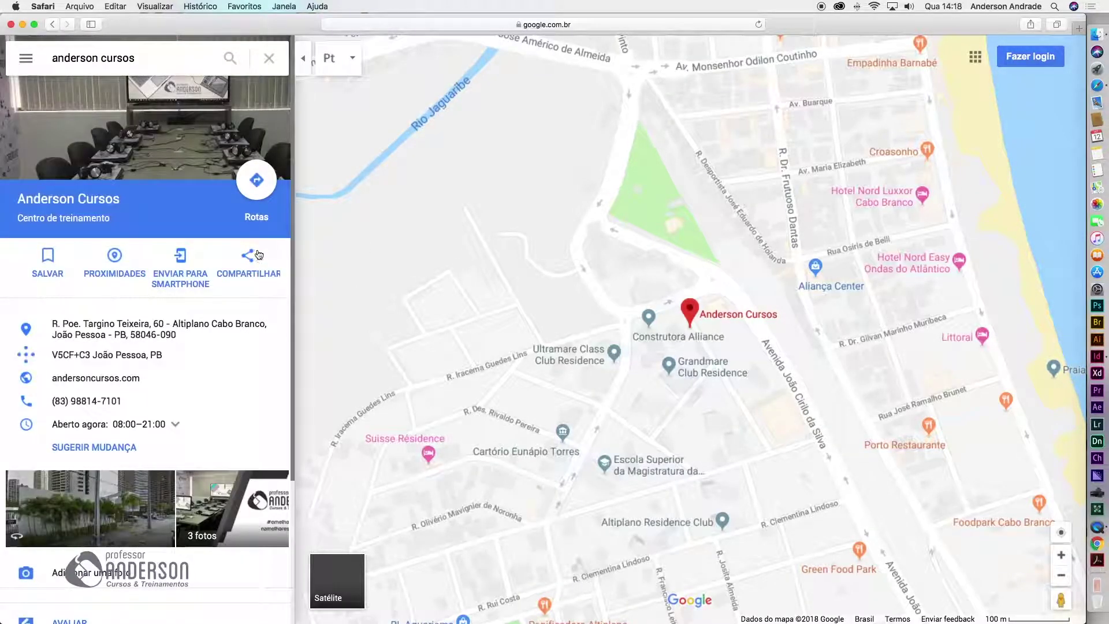
Step: Copy the sharing link of the Anderson Cursos location
click(247, 260)
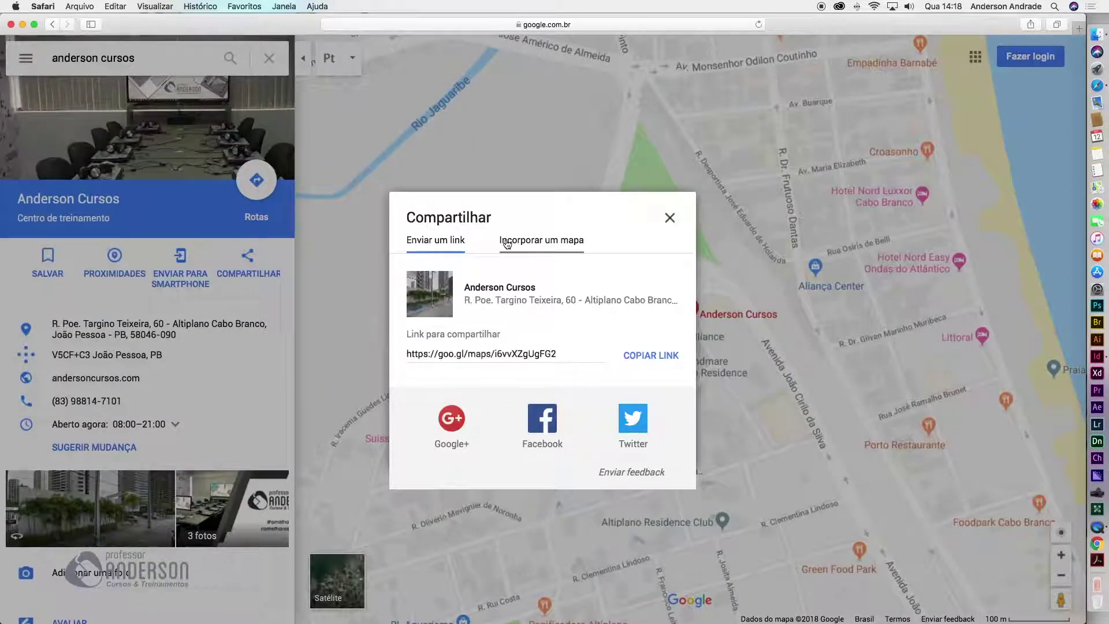
click(638, 356)
key(super+c)
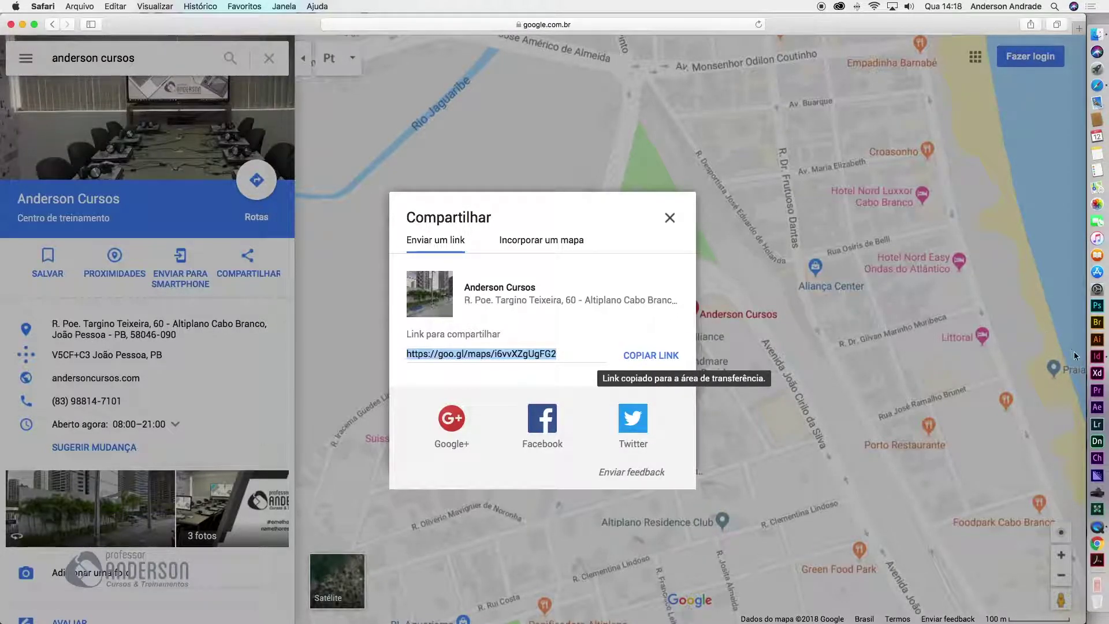
Step: Return to InDesign and add a URL hyperlink to the location pin frame using the copied Google Maps link
click(1096, 355)
click(509, 532)
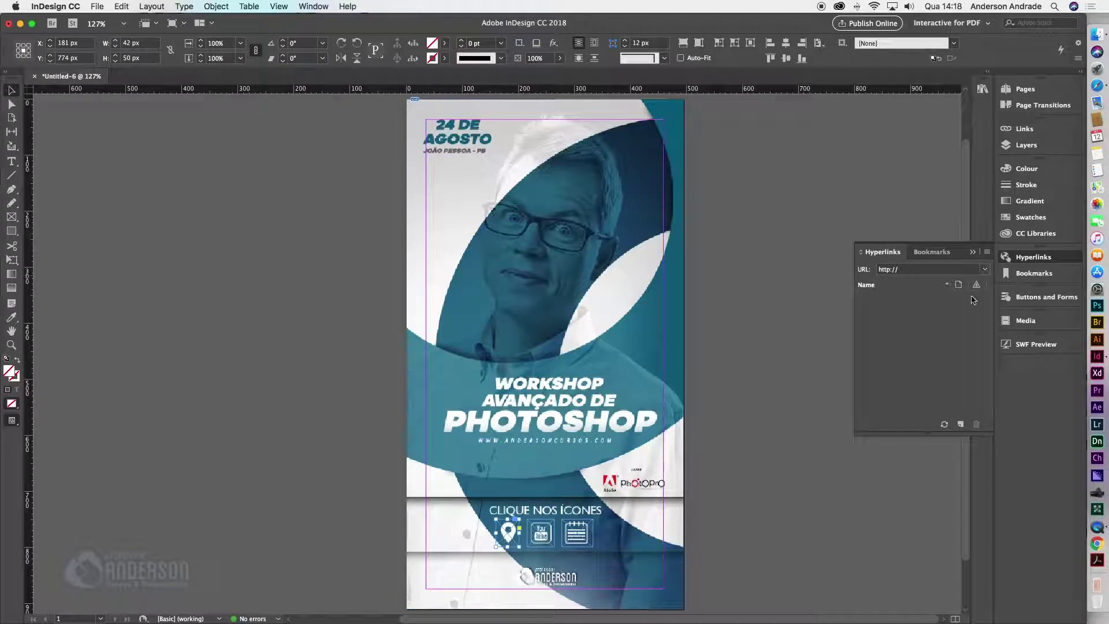
click(987, 252)
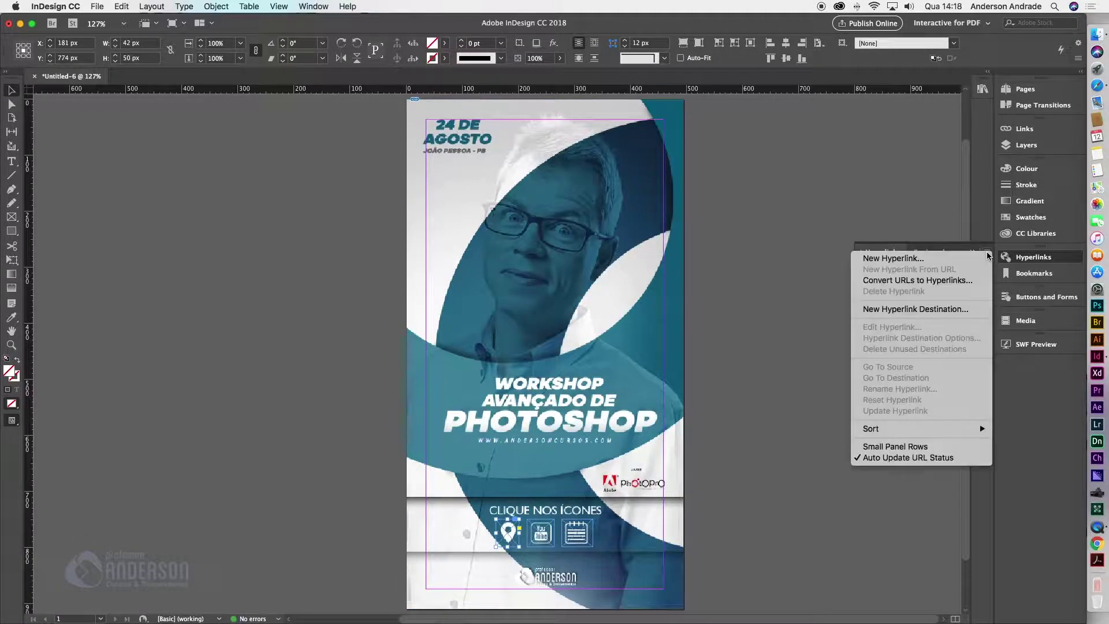
click(892, 258)
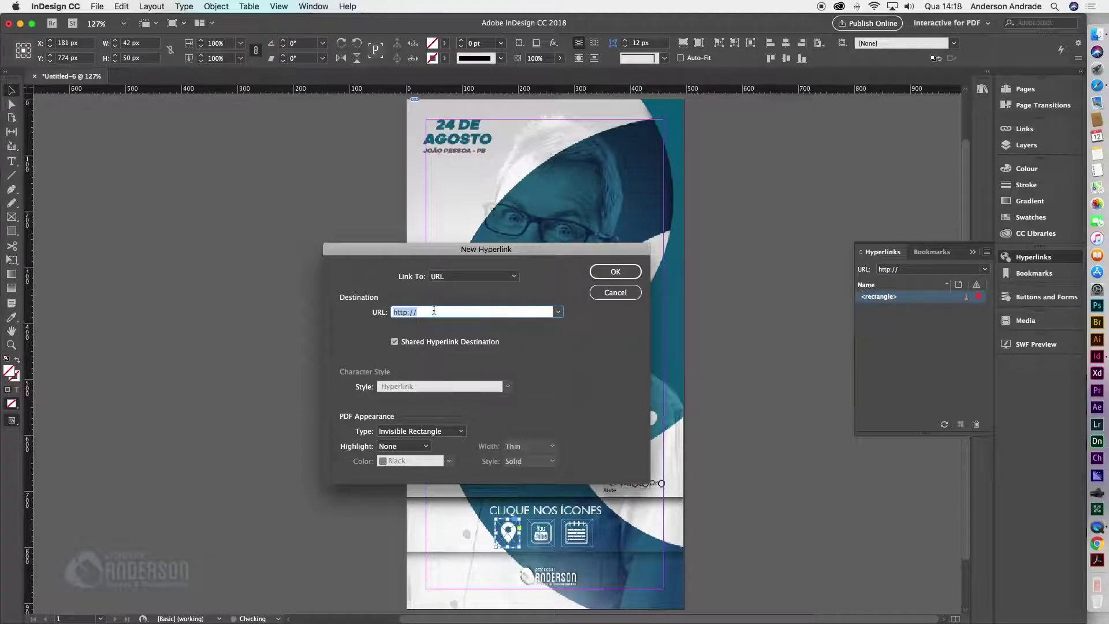
key(super+v)
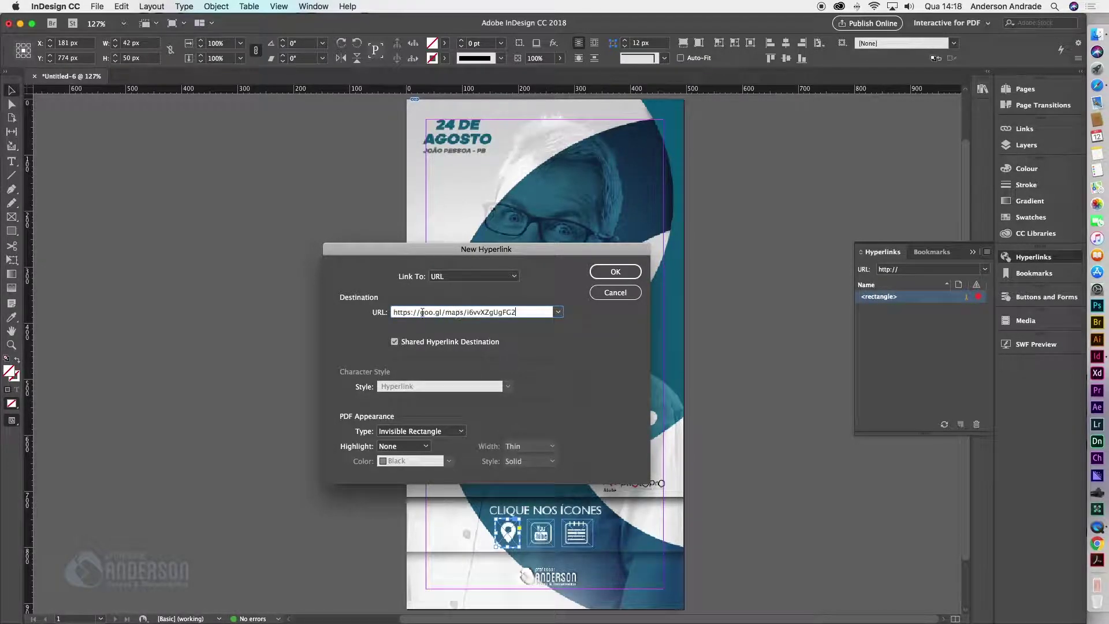
click(614, 282)
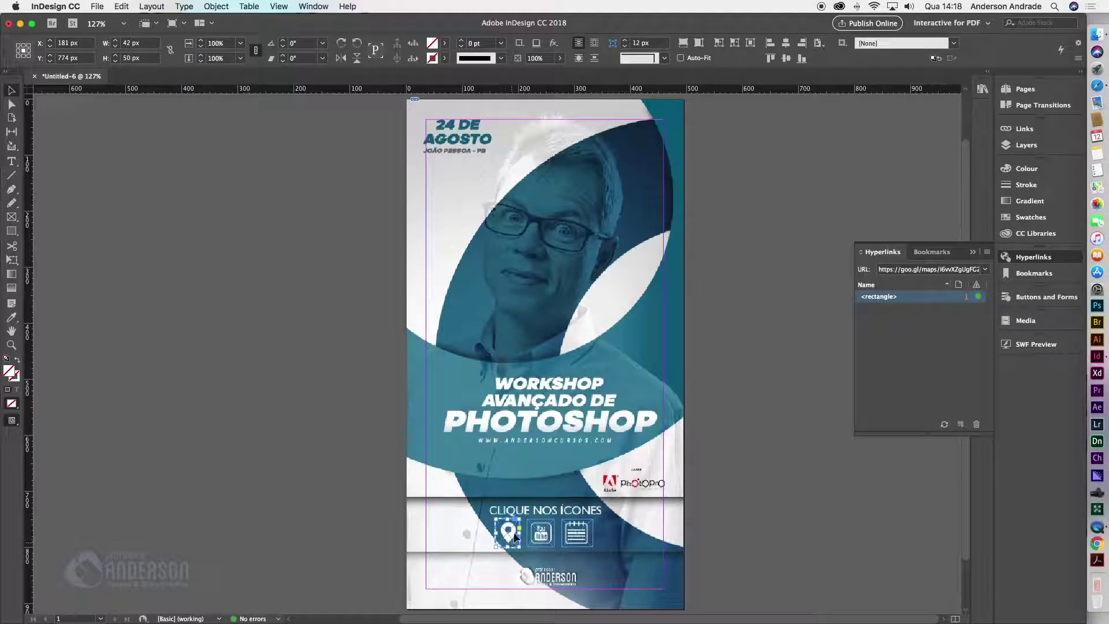
Step: Switch back to Safari and open youtube.com
key(super+Tab)
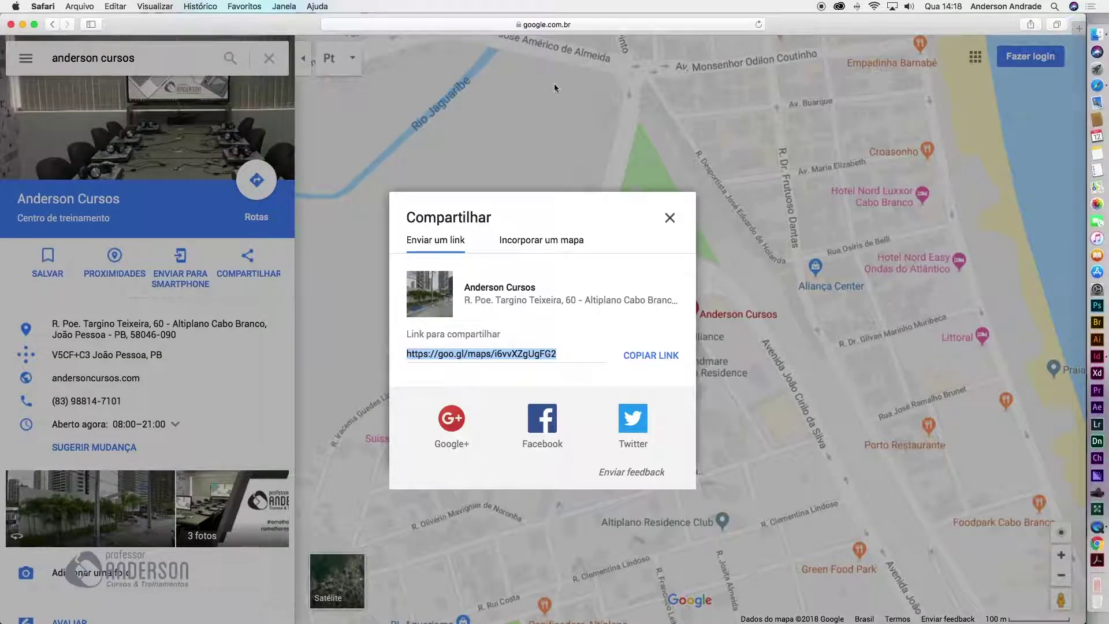
click(560, 27)
text(youtube.com)
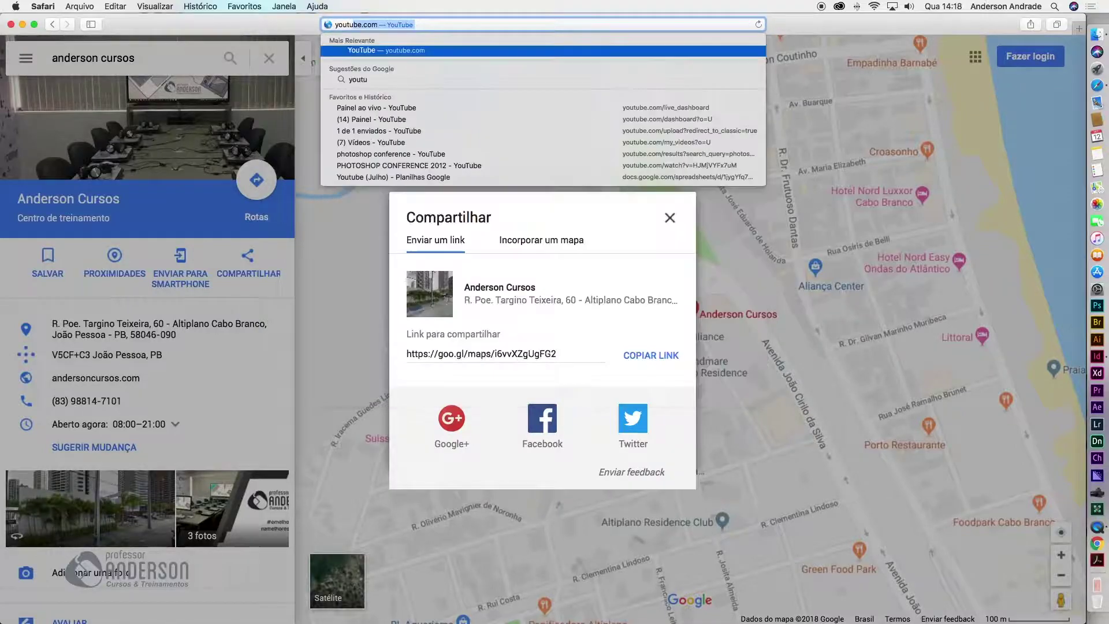
key(Return)
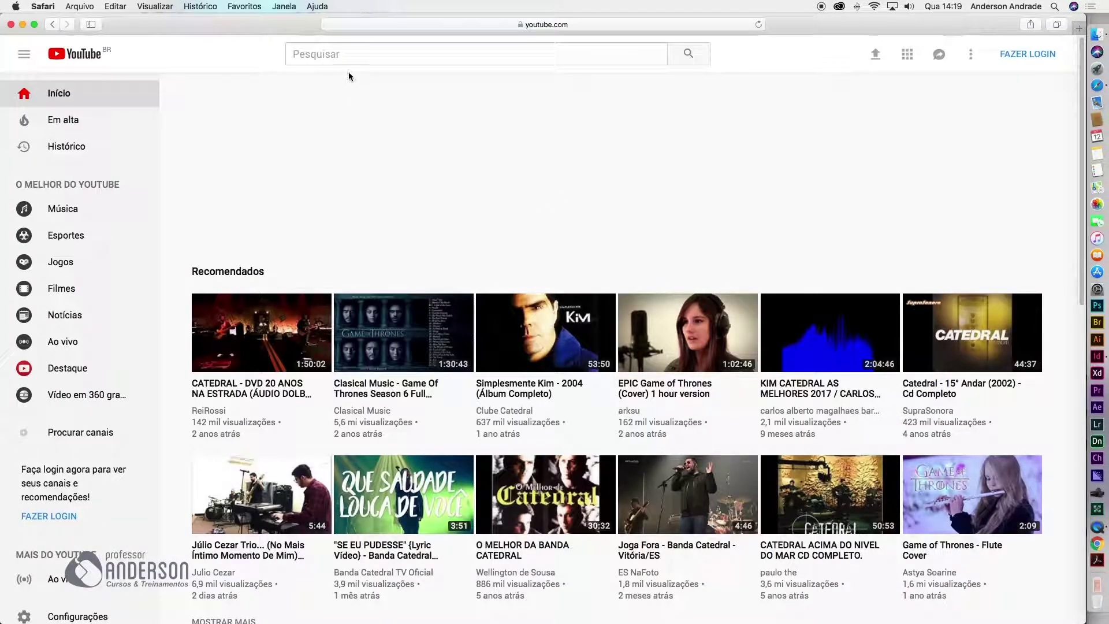
Step: Search YouTube for "photopro" and open the PhotoPro channel
click(362, 50)
text(photo)
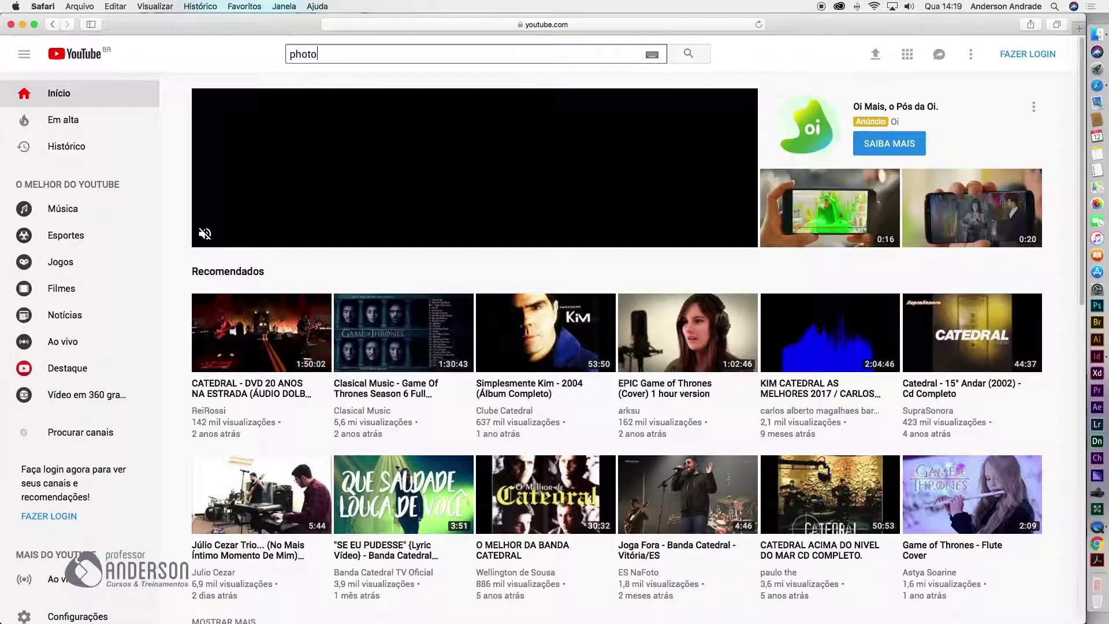
text(pro)
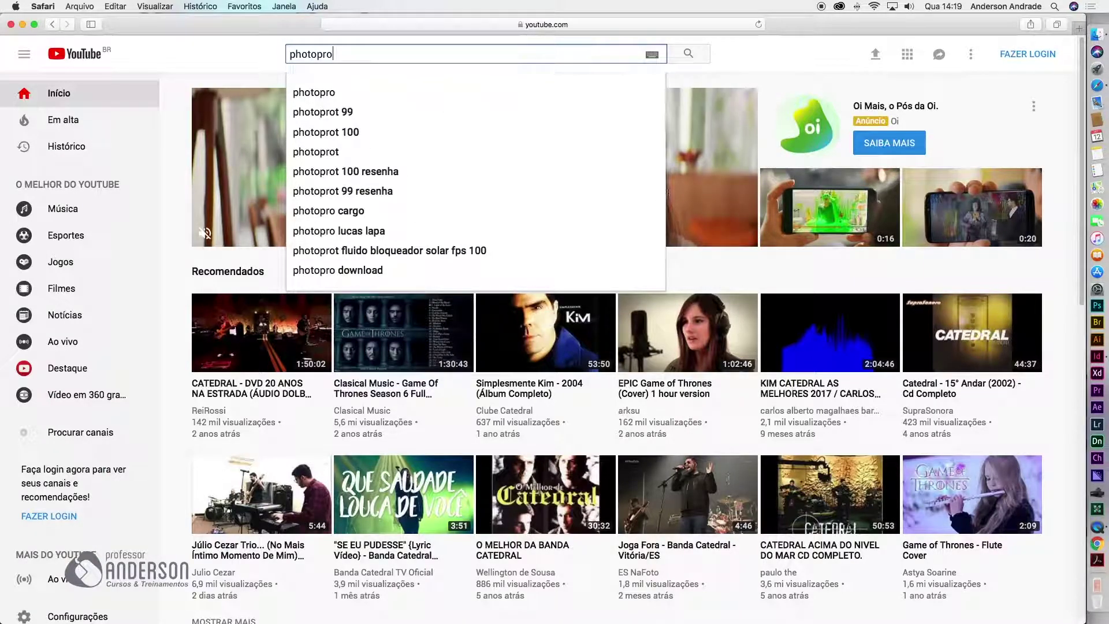
key(Return)
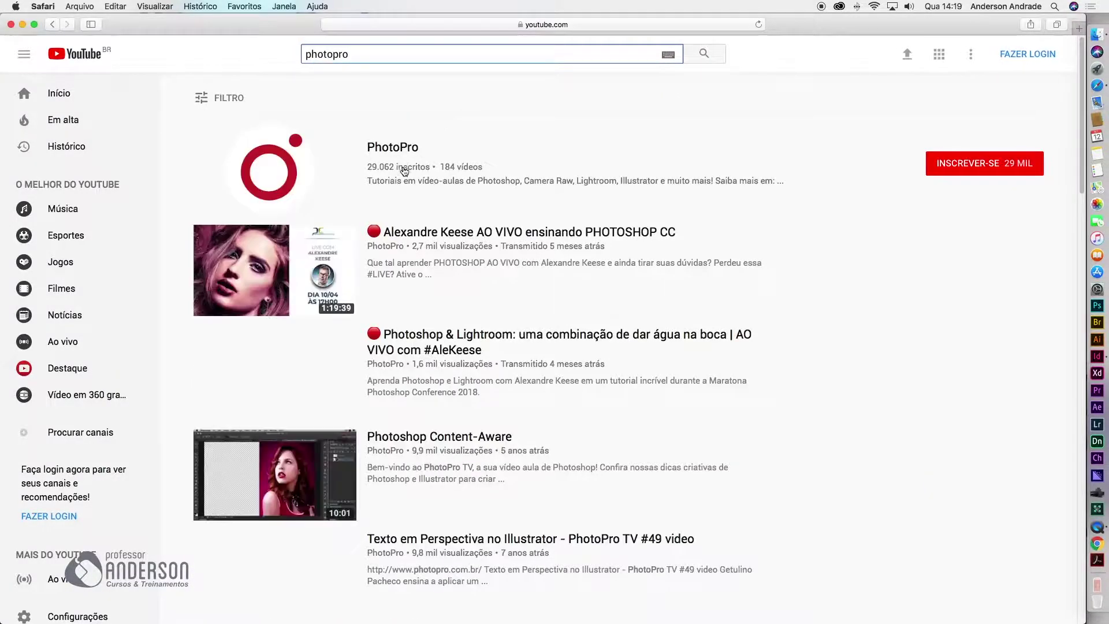
click(389, 148)
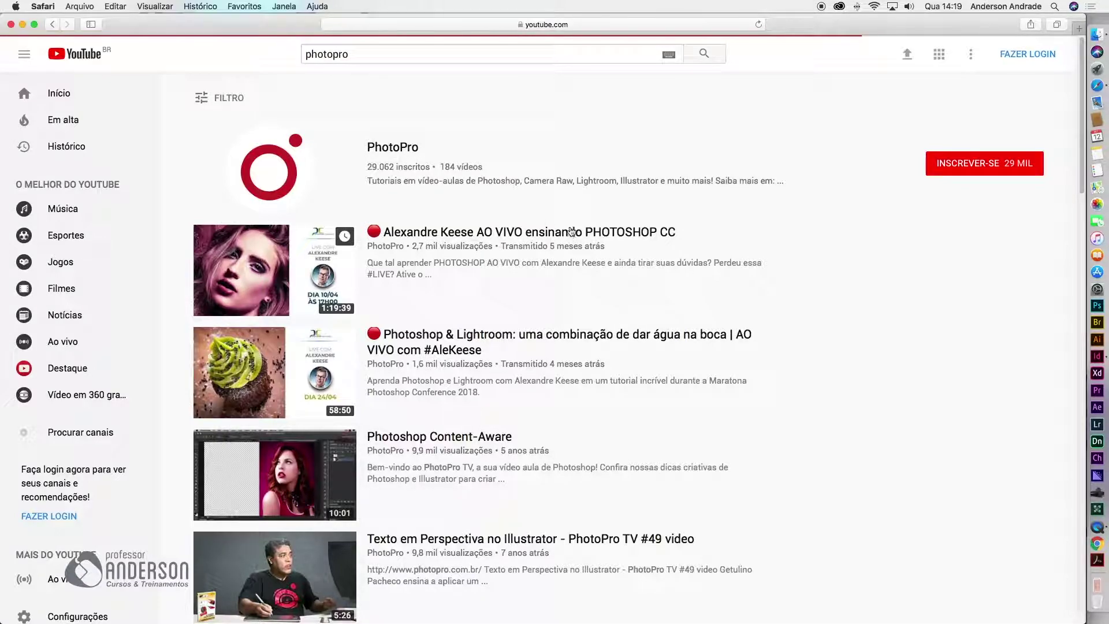
Step: Open the video "Select Subject - Novidade Photoshop CC 2018" from the channel's videos and copy its web address
click(297, 301)
scroll(347, 306, down, 4)
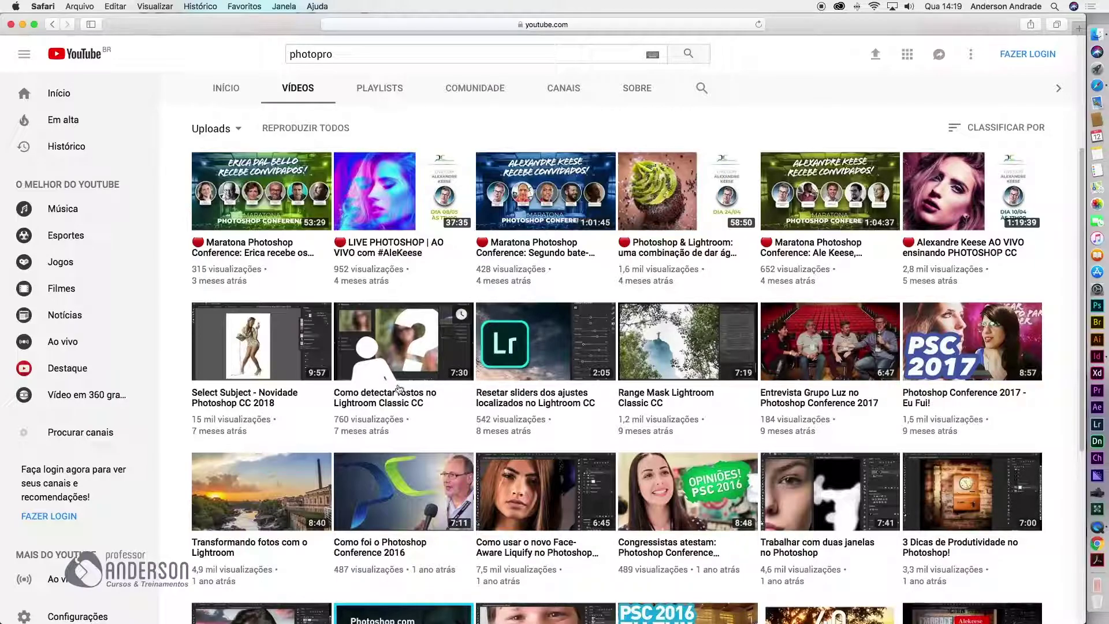
click(245, 400)
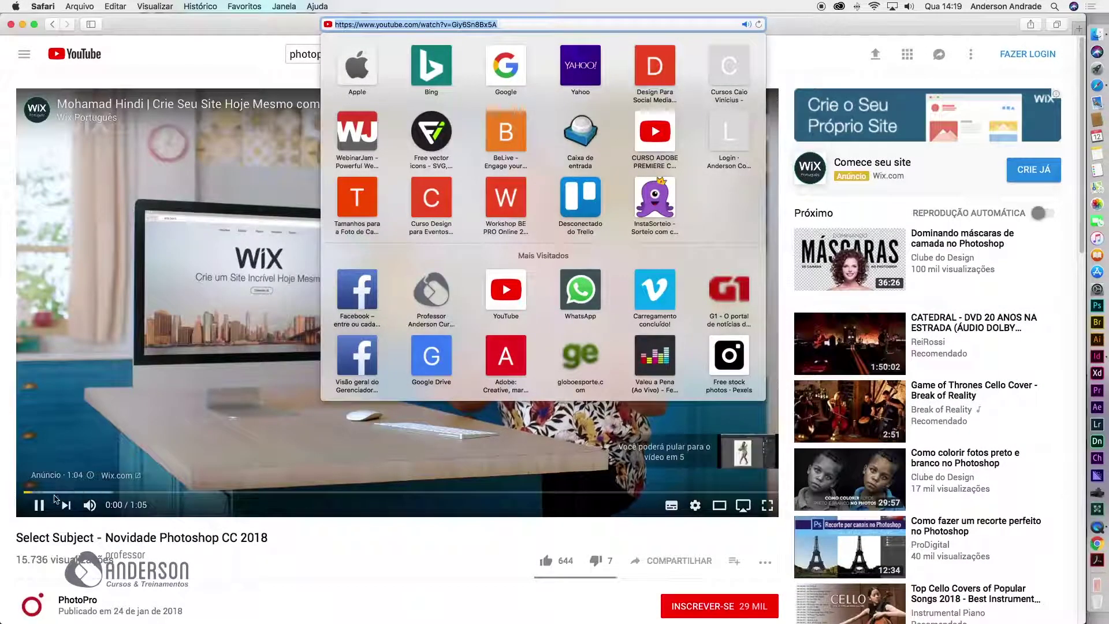
click(55, 497)
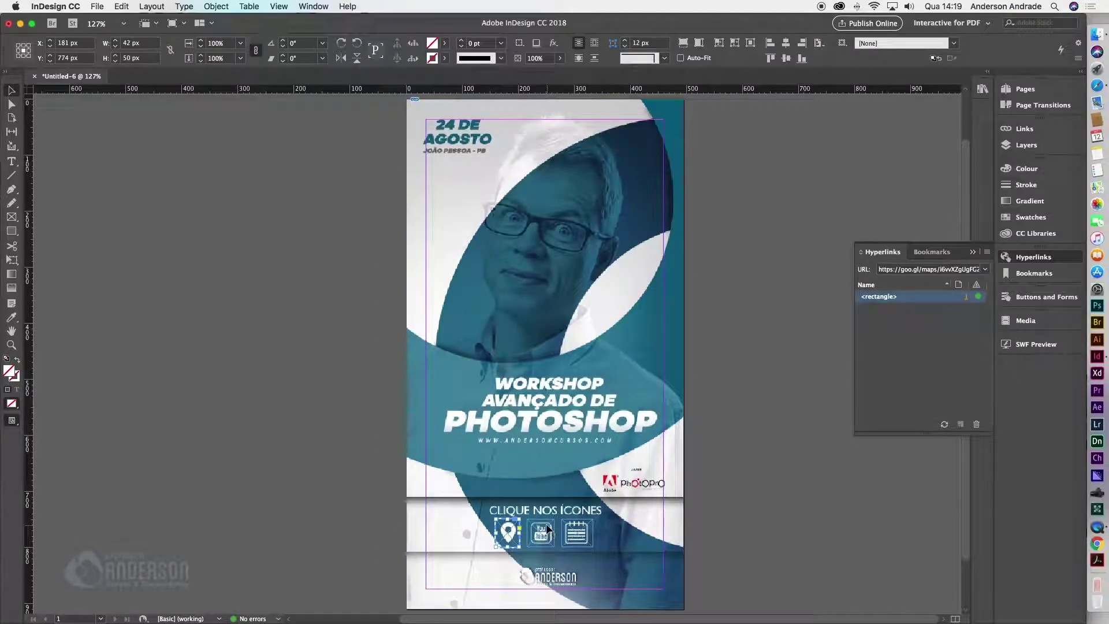
Step: In InDesign, add a URL hyperlink to the YouTube icon frame using the copied video address
click(548, 530)
click(987, 252)
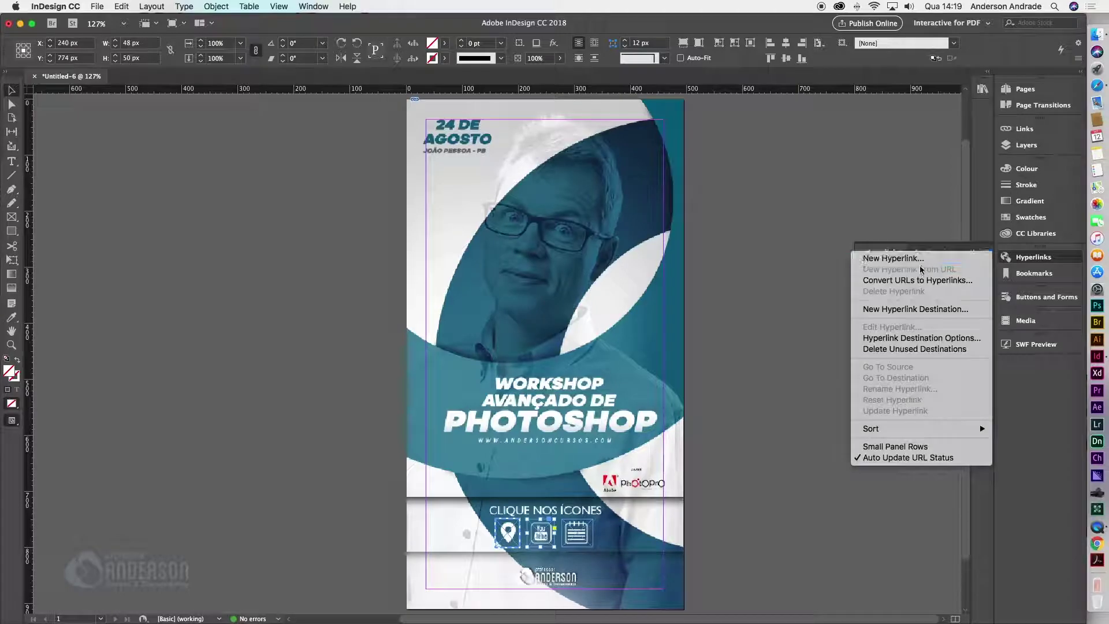
click(885, 255)
key(super+v)
click(614, 271)
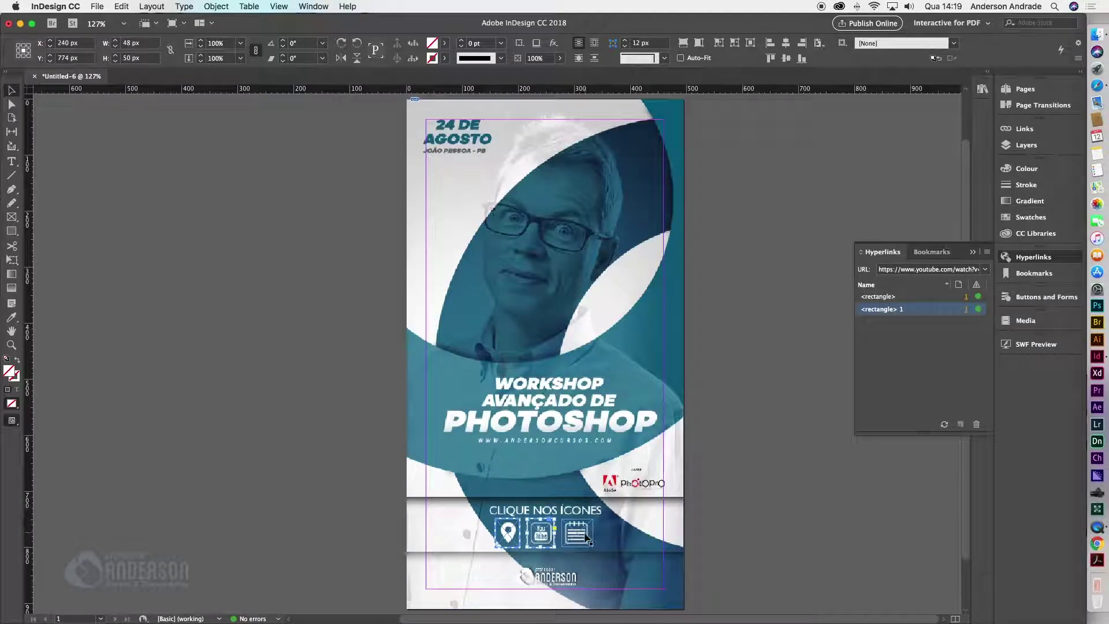
Step: Switch to Safari and open andersoncursos.com
click(1097, 86)
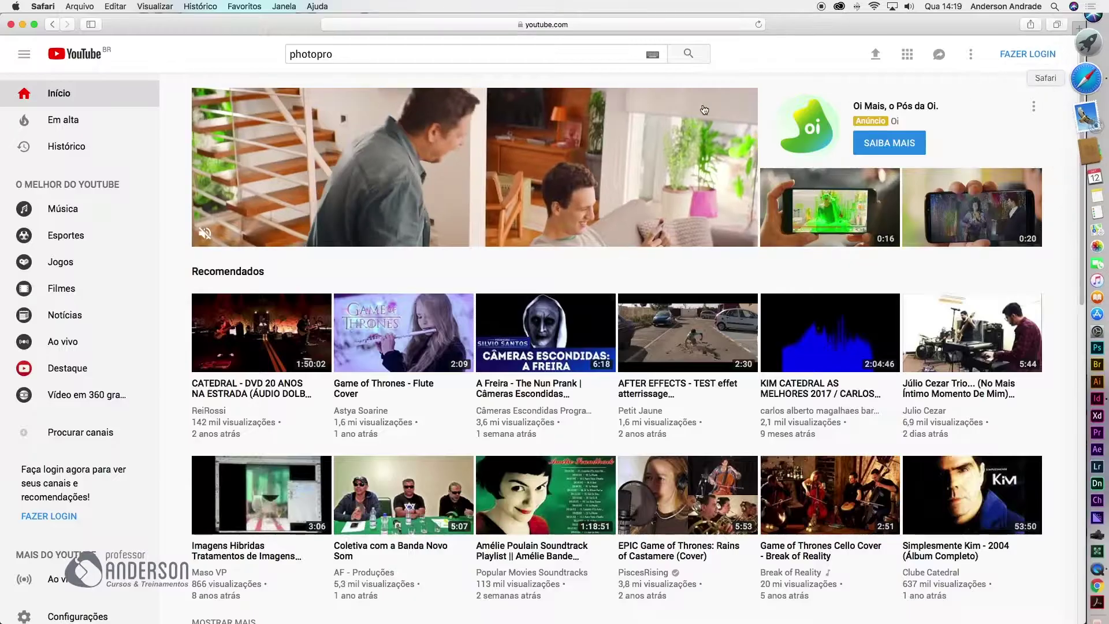
click(505, 27)
text(andersoncursos.com)
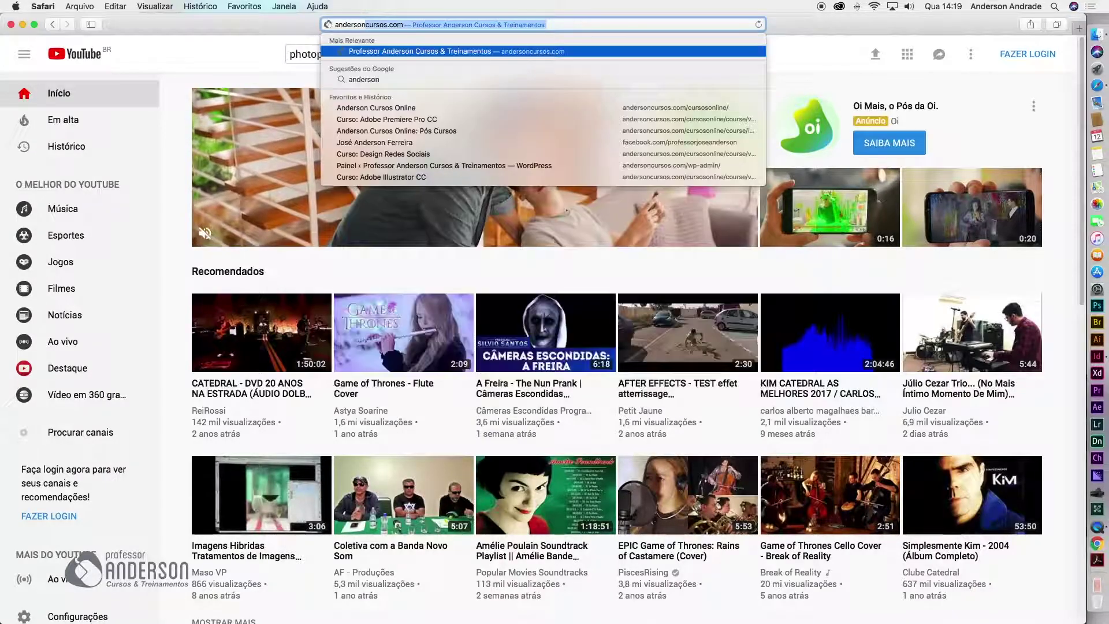
key(Return)
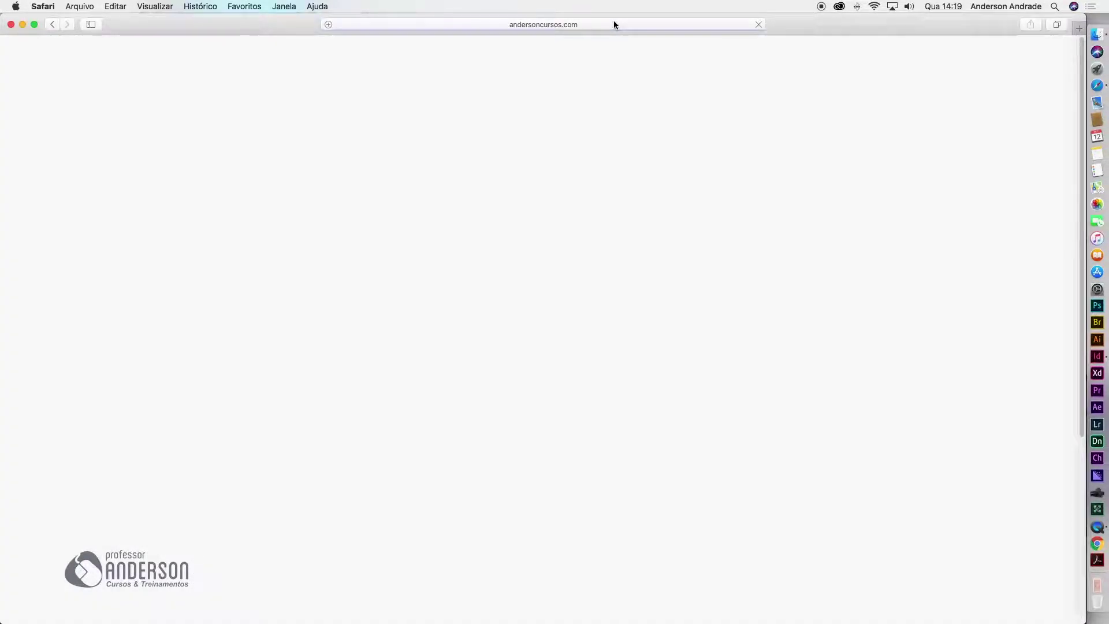
Step: Try to open a subpage of andersoncursos.com by extending the site's address
click(627, 24)
click(628, 23)
text(/)
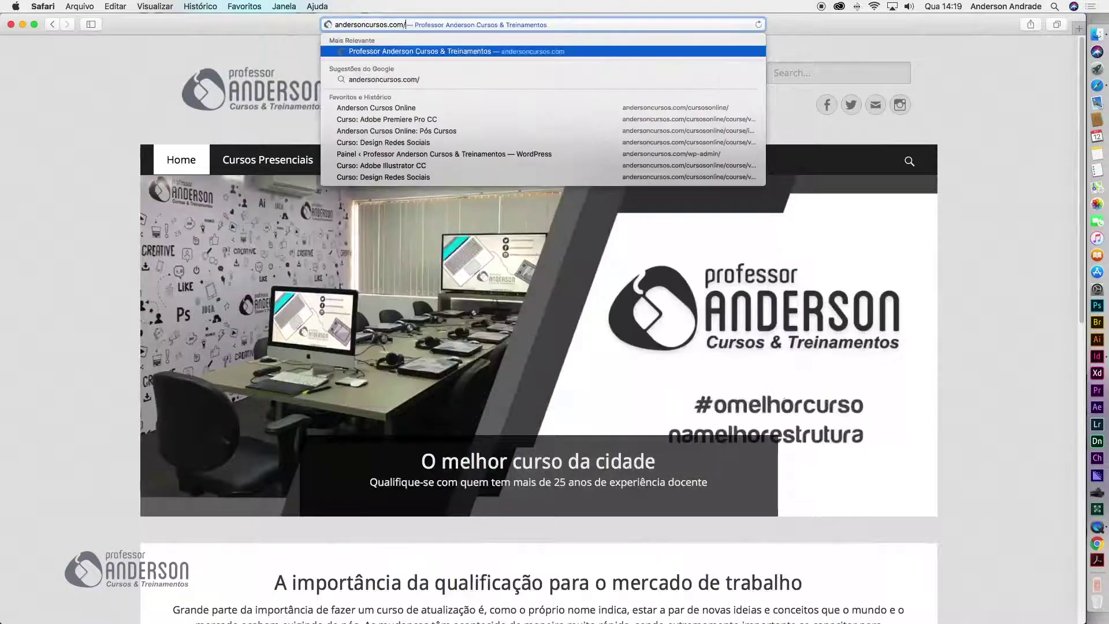
key(BackSpace)
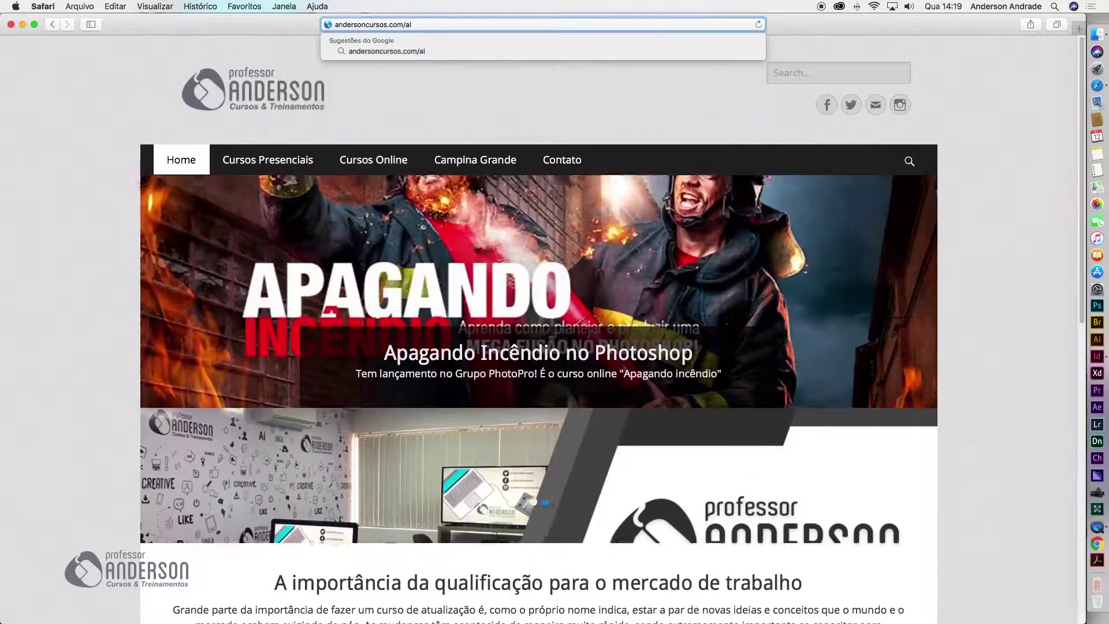
text(wor)
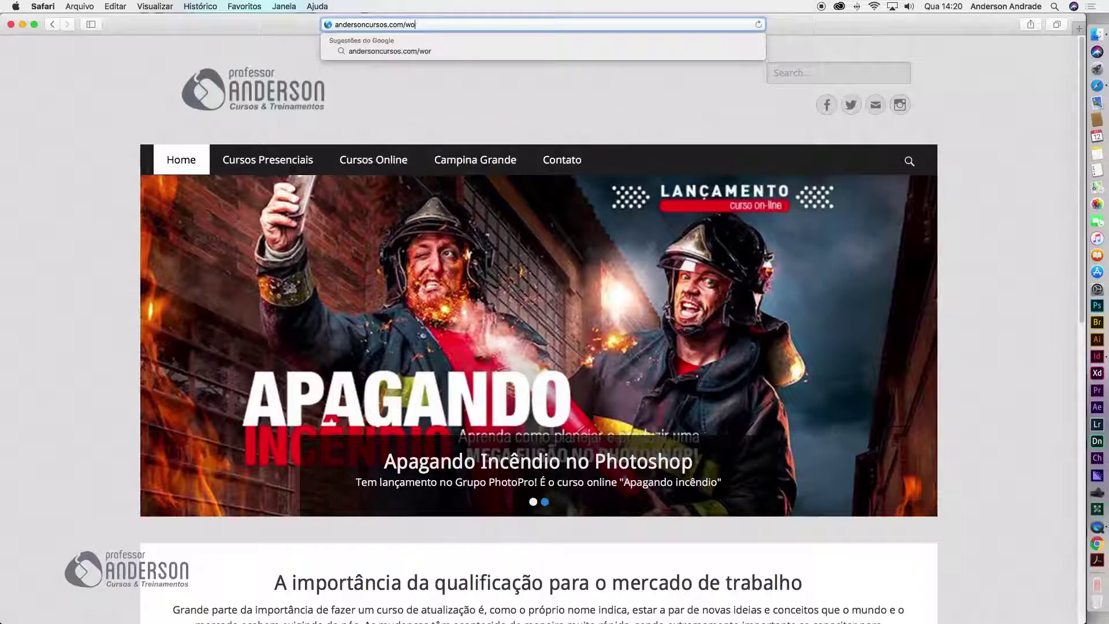
key(BackSpace)
key(BackSpace)
key(BackSpace)
text(o)
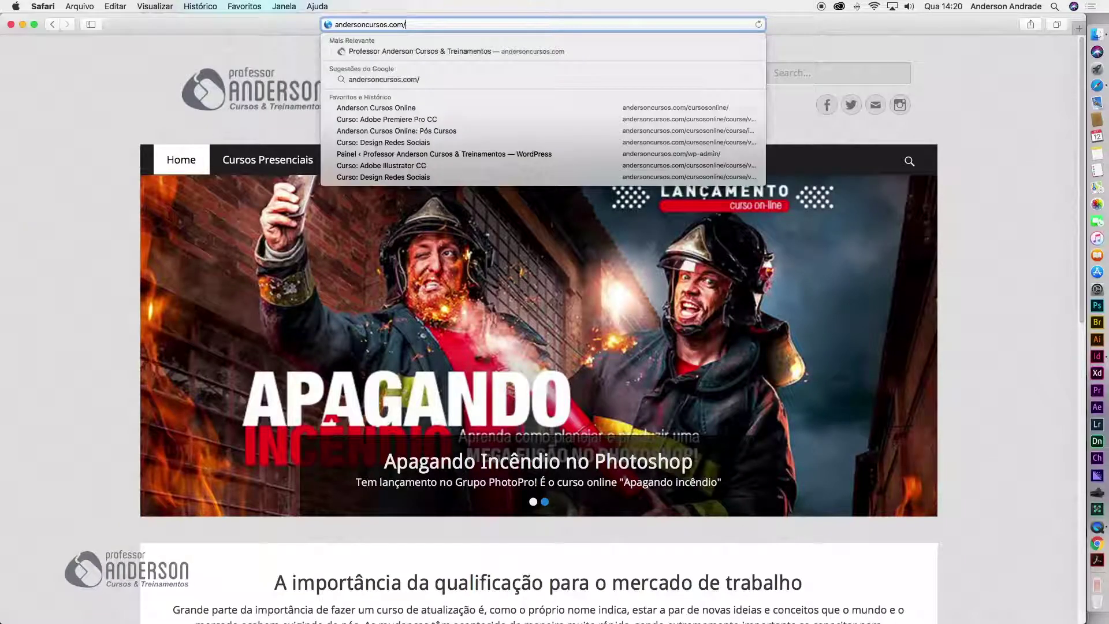
key(Return)
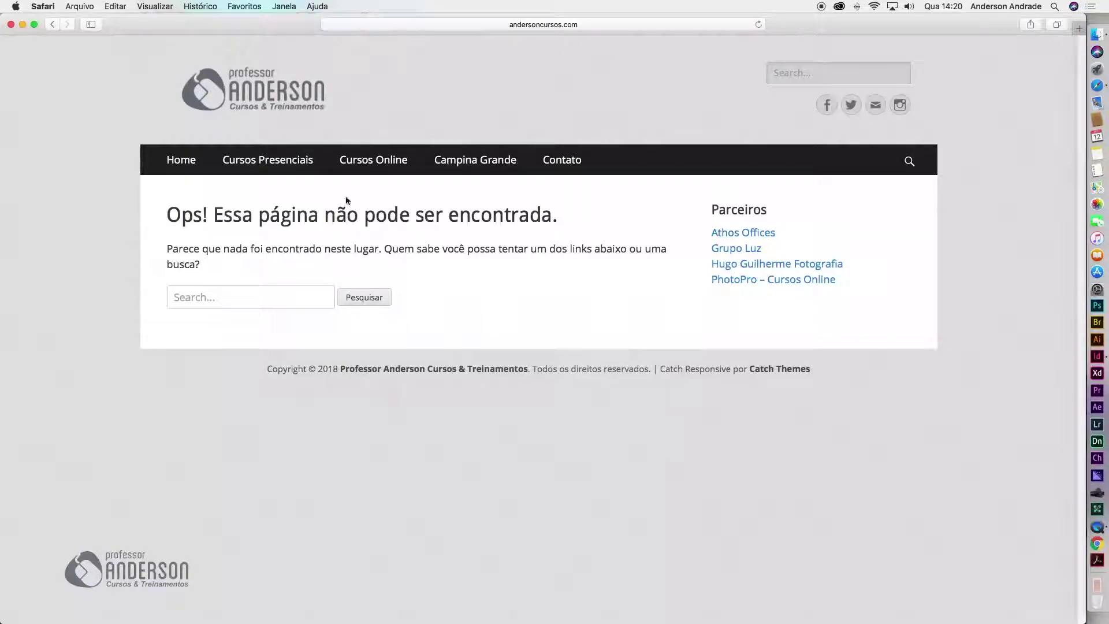
Step: Go to the home page of andersoncursos.com and copy its web address
mouse_move(282, 165)
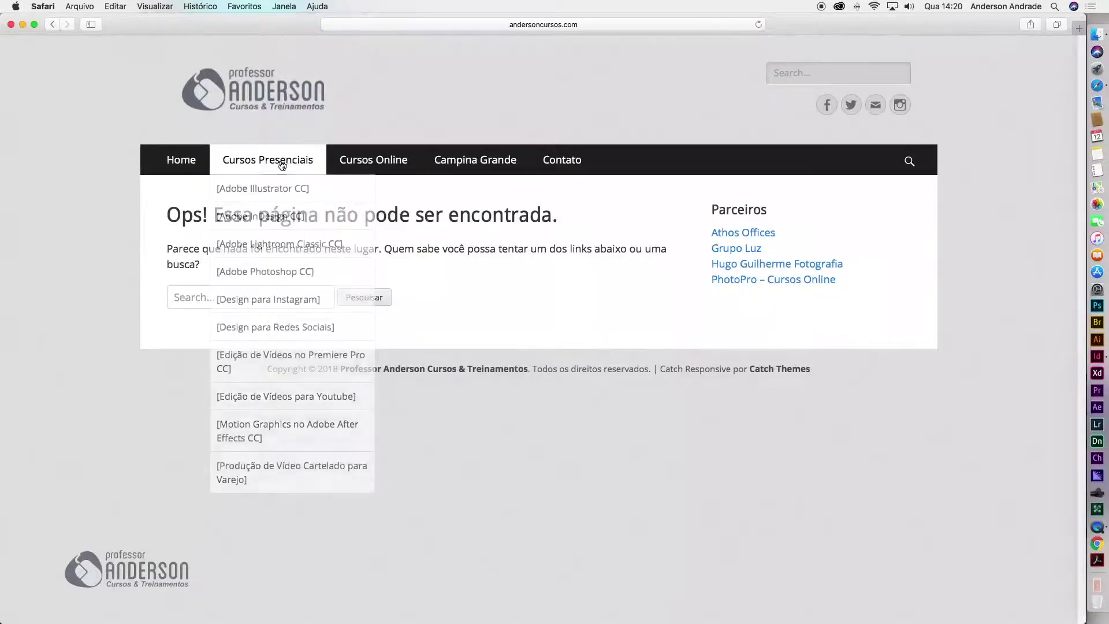
click(181, 160)
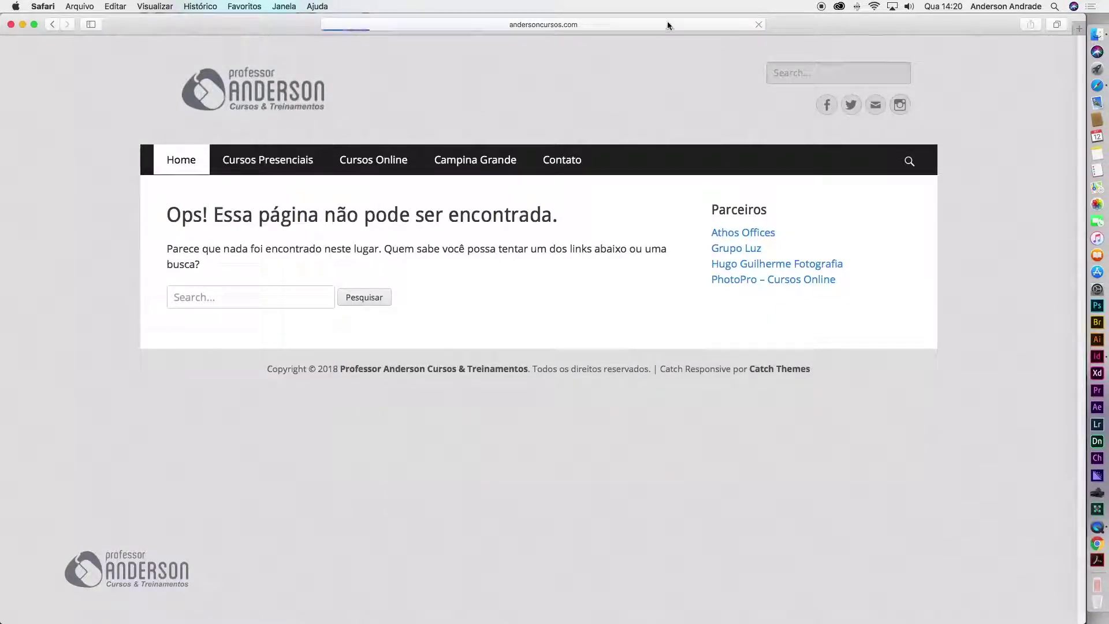
click(586, 26)
key(super+c)
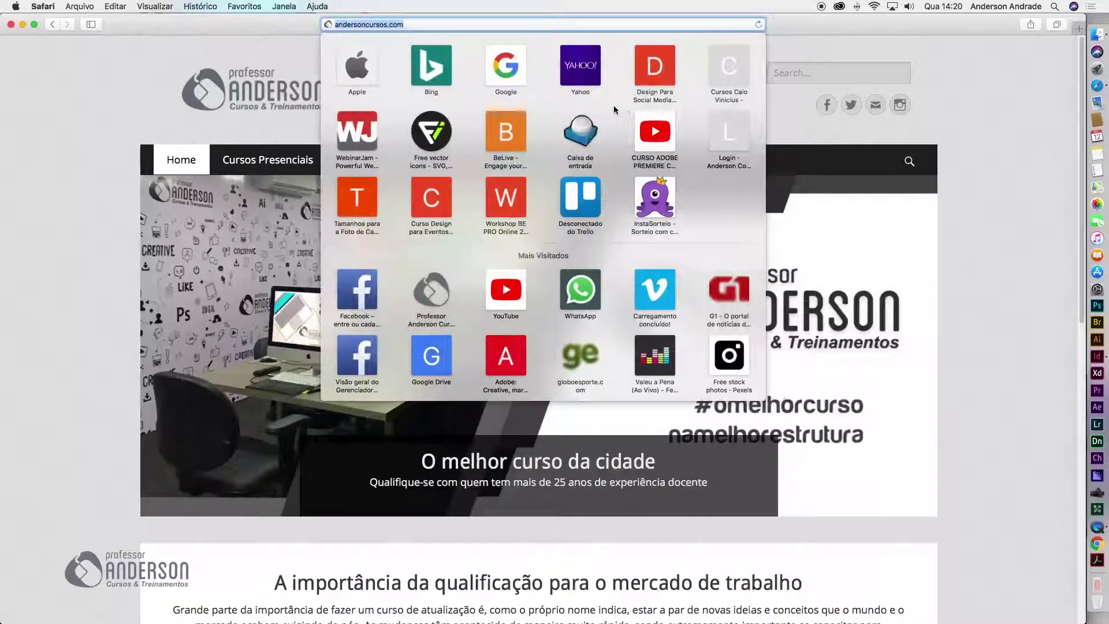
click(1097, 355)
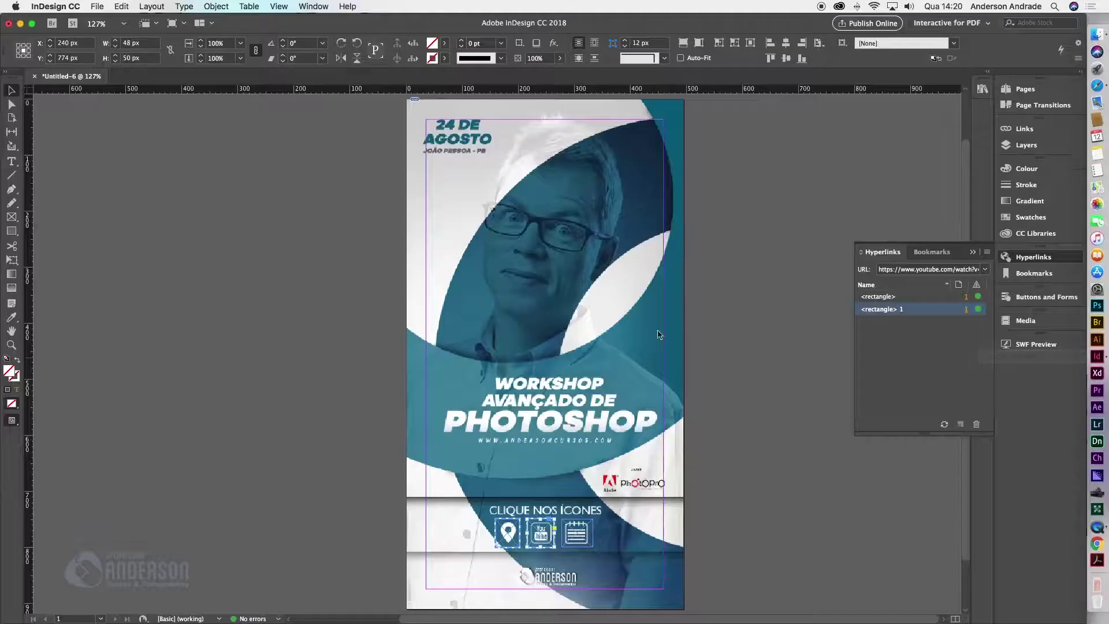
click(576, 537)
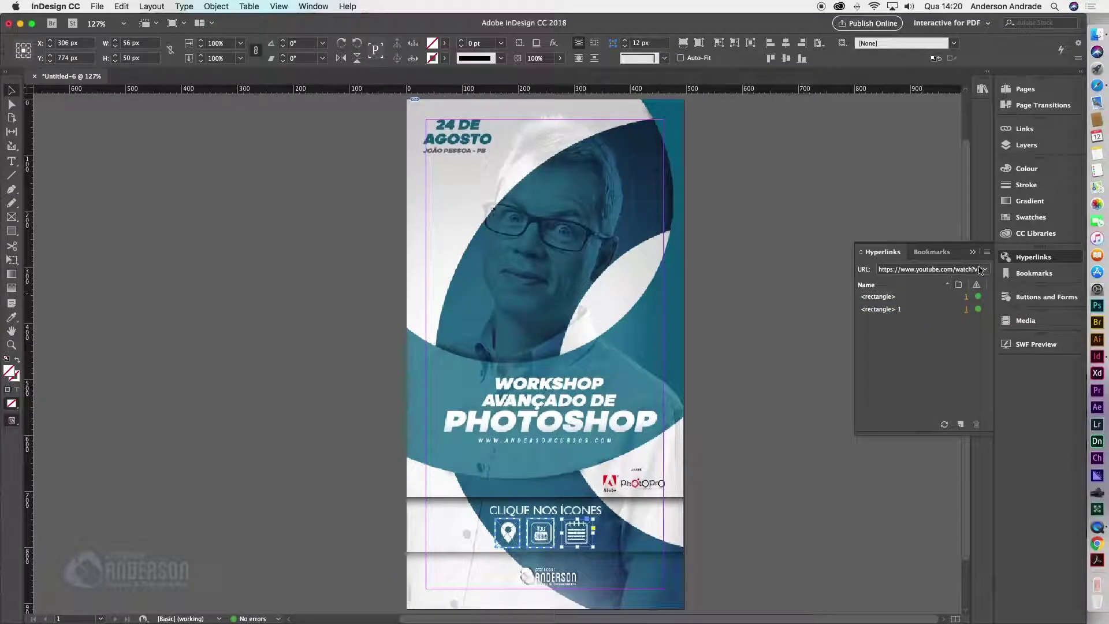
click(987, 252)
click(893, 259)
key(super+v)
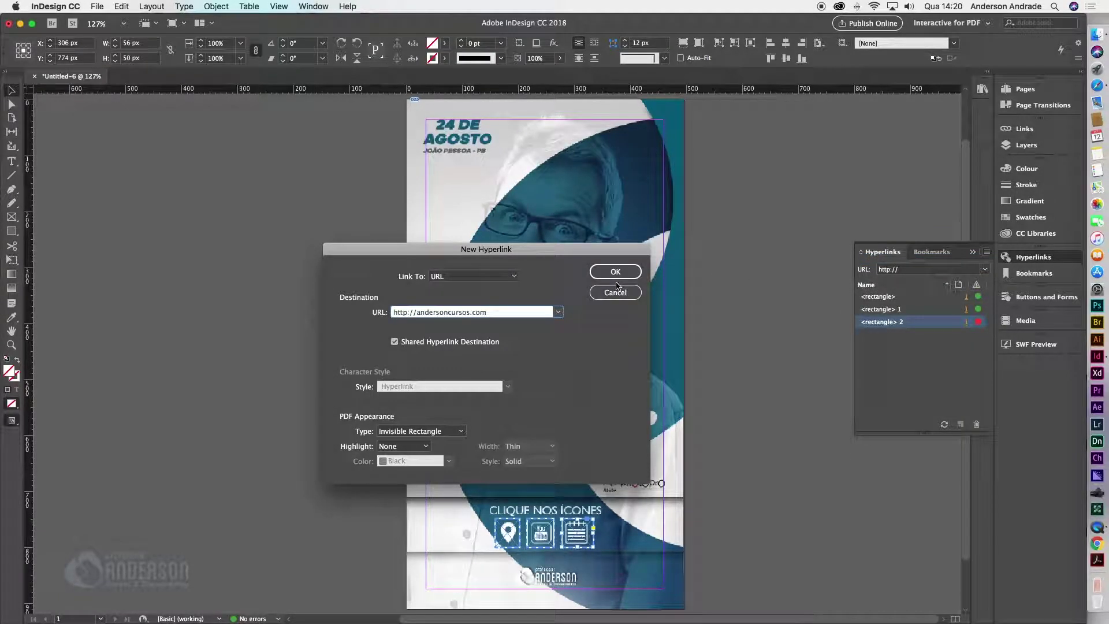
click(615, 271)
click(774, 312)
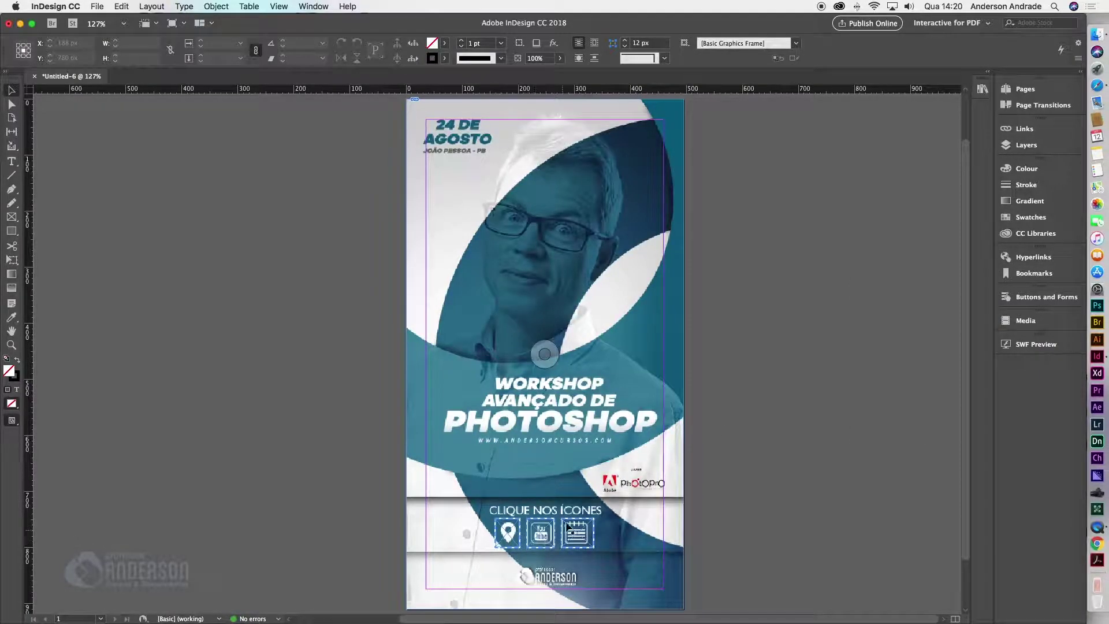
Step: Start exporting the document to the conviteinterativo folder inside #CursoInDesignCC, with Adobe PDF (Interactive) as the format
click(100, 6)
click(173, 207)
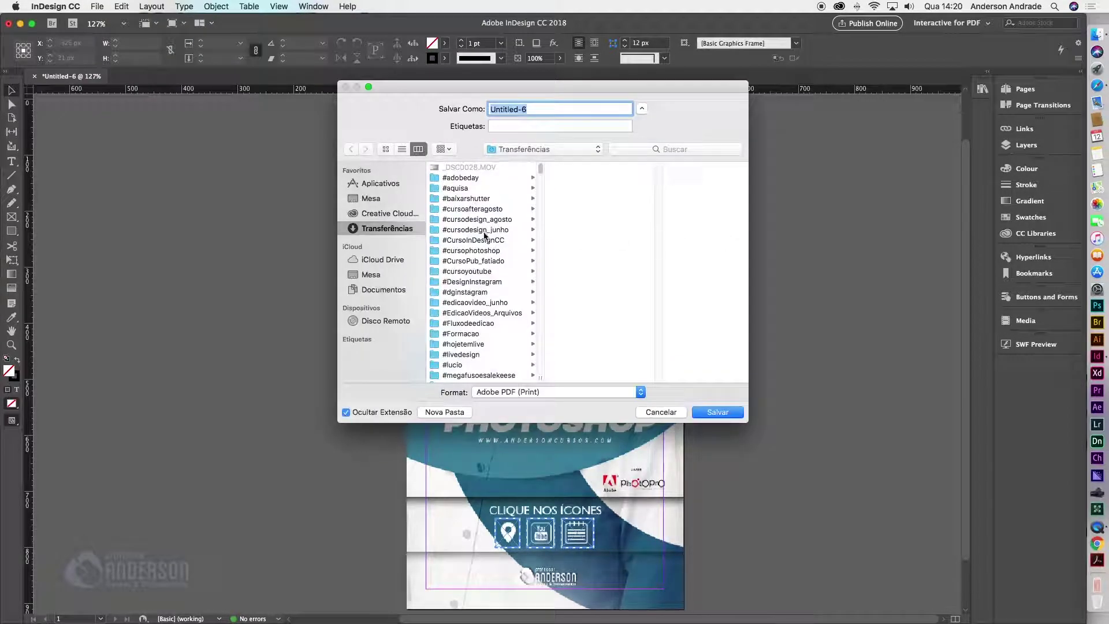
click(482, 239)
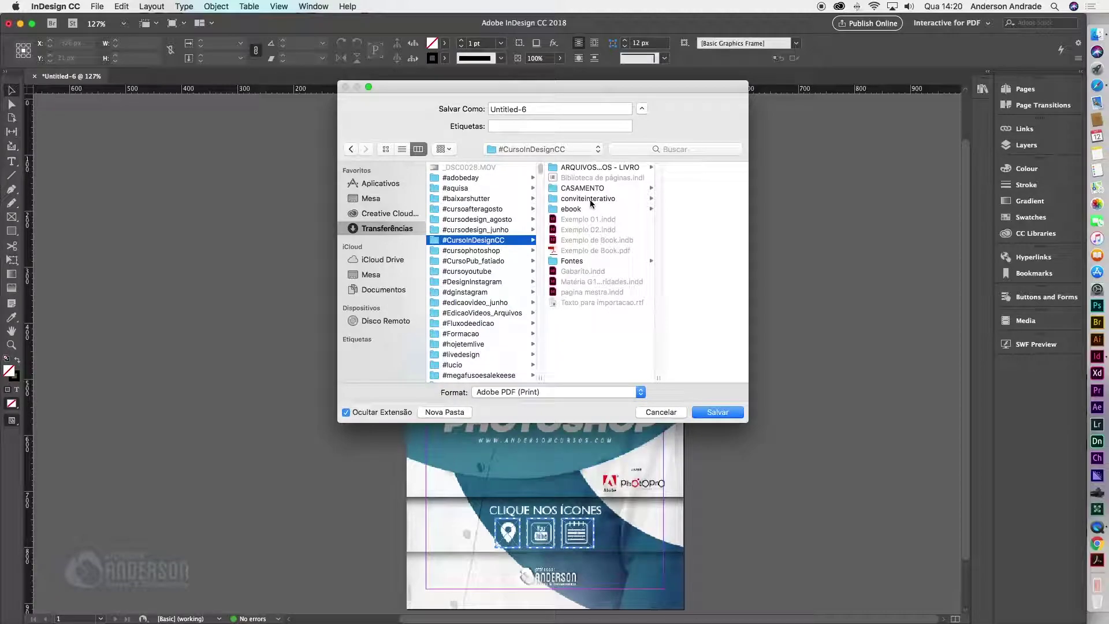
click(589, 200)
click(519, 393)
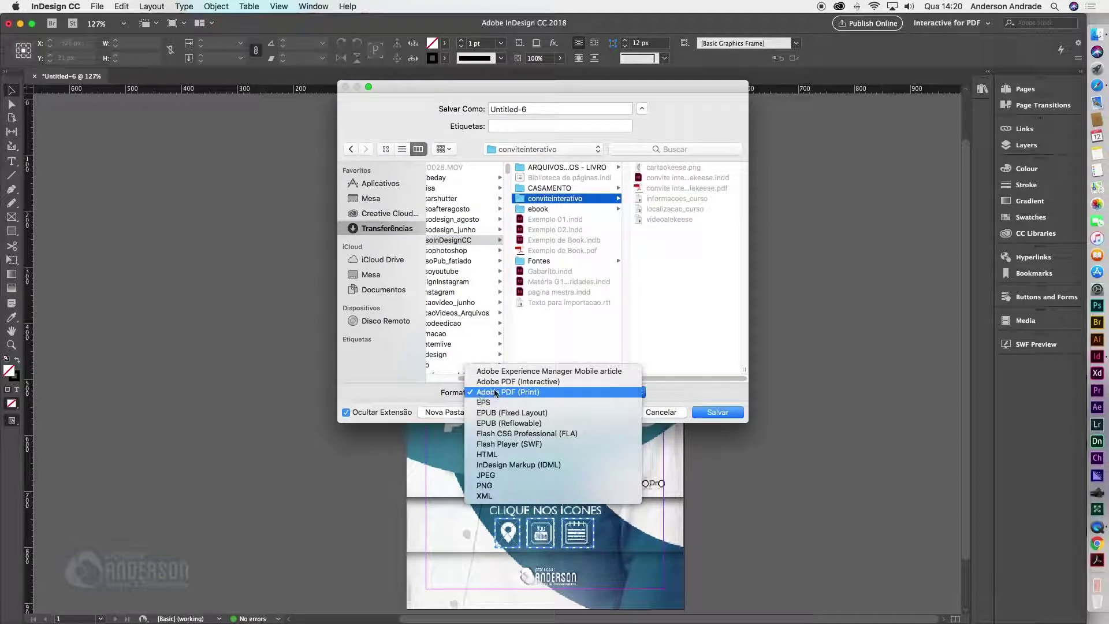
click(519, 382)
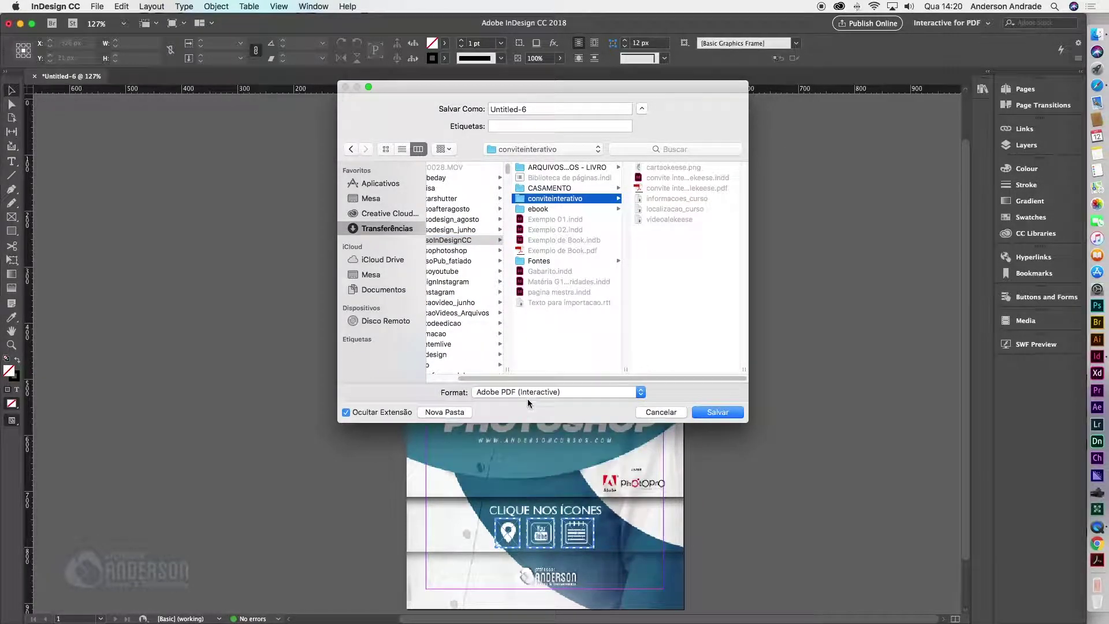
Step: Name the exported file alekesse_curso and export the interactive PDF with the default settings
drag(540, 110, 485, 106)
text(alekesse_curso)
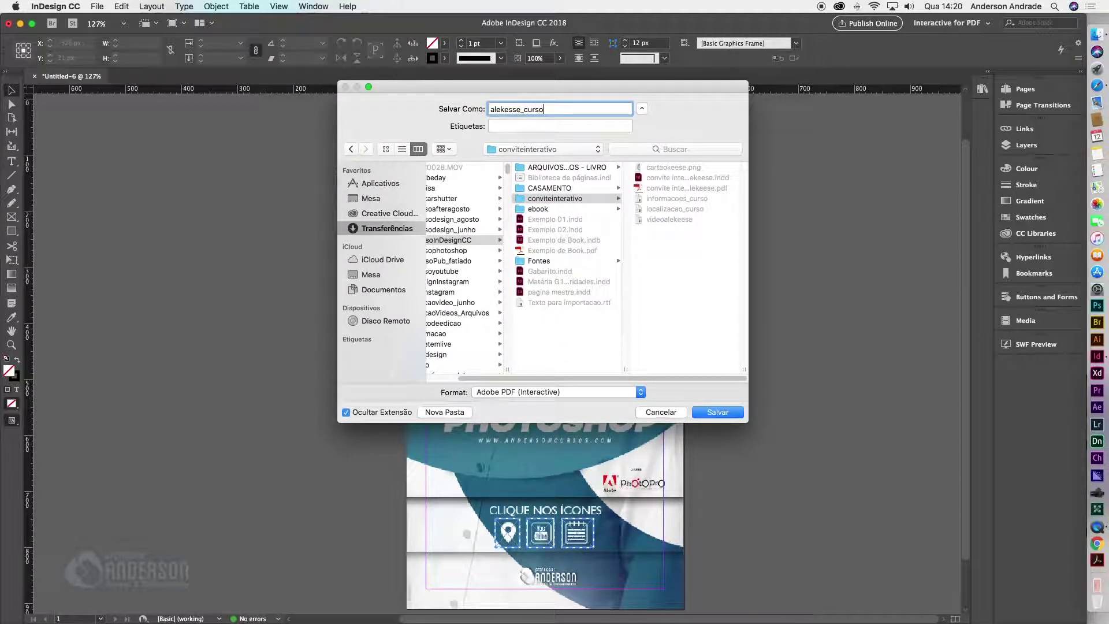
click(713, 412)
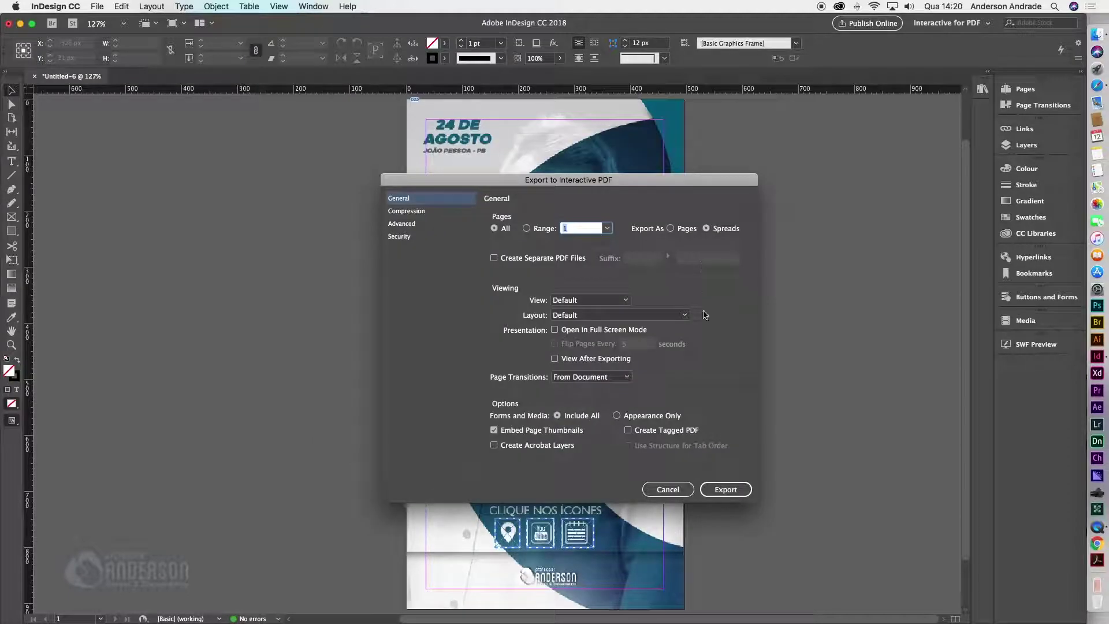
click(725, 489)
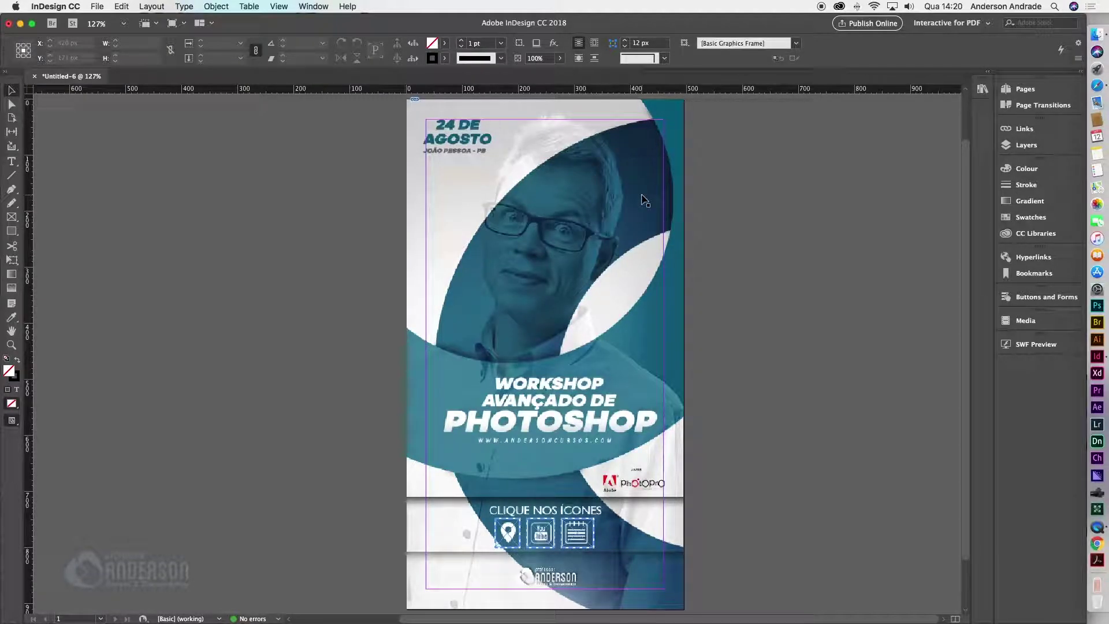
Step: Switch to Finder and open a new window showing the Transferências folder in column view
click(1096, 35)
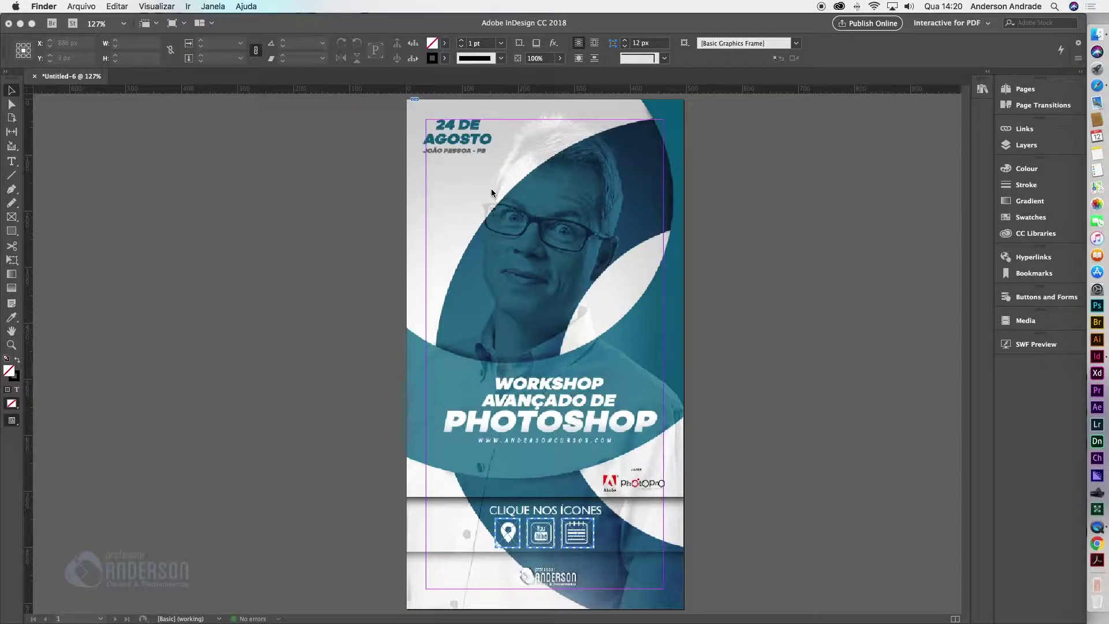
key(super+n)
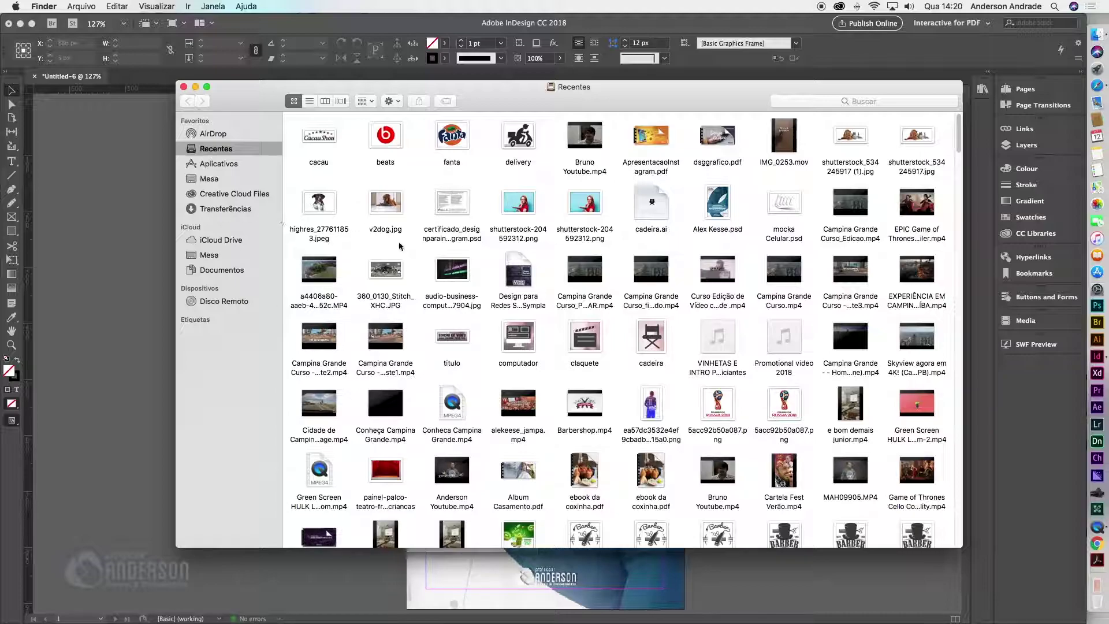
key(alt+super+l)
key(super+3)
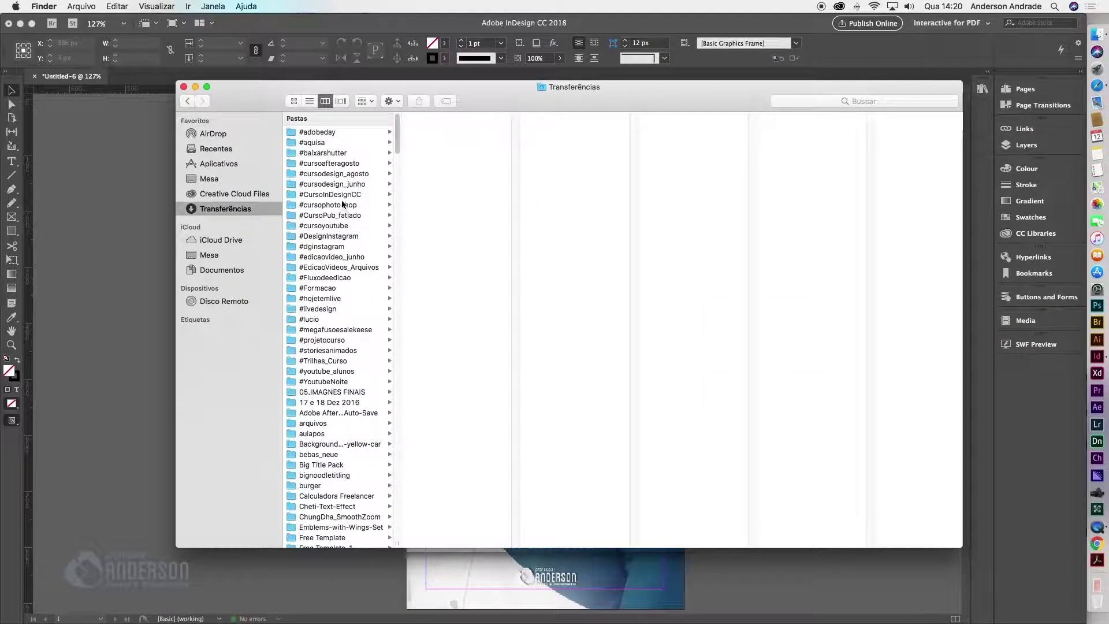
Step: Open the exported alekesse_curso.pdf from the conviteinterativo folder inside #CursoInDesignCC
click(343, 195)
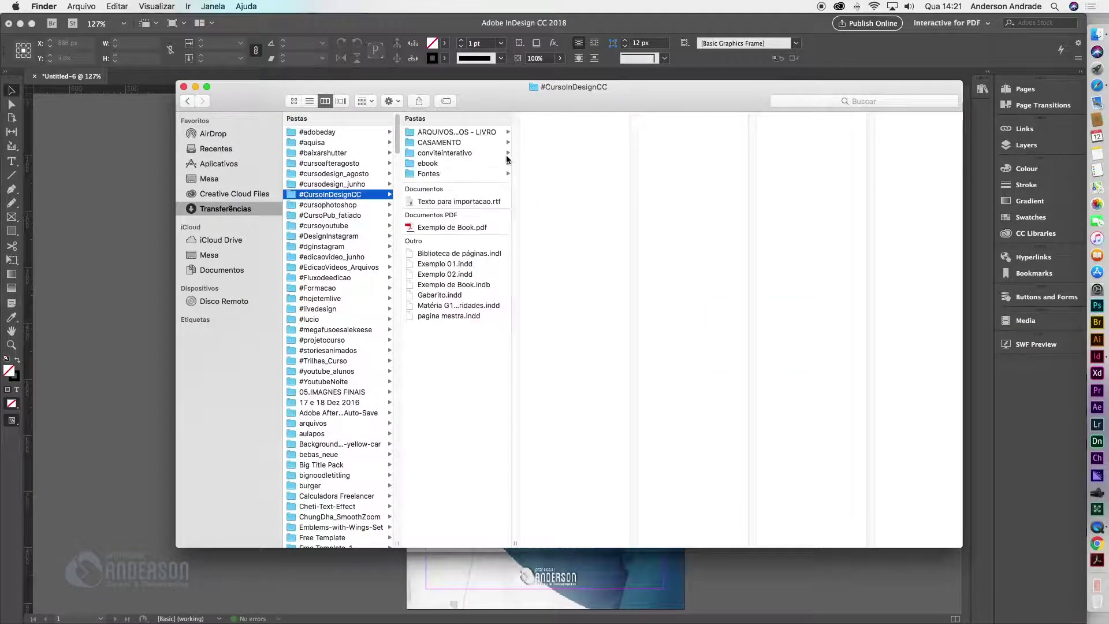
click(460, 154)
click(529, 208)
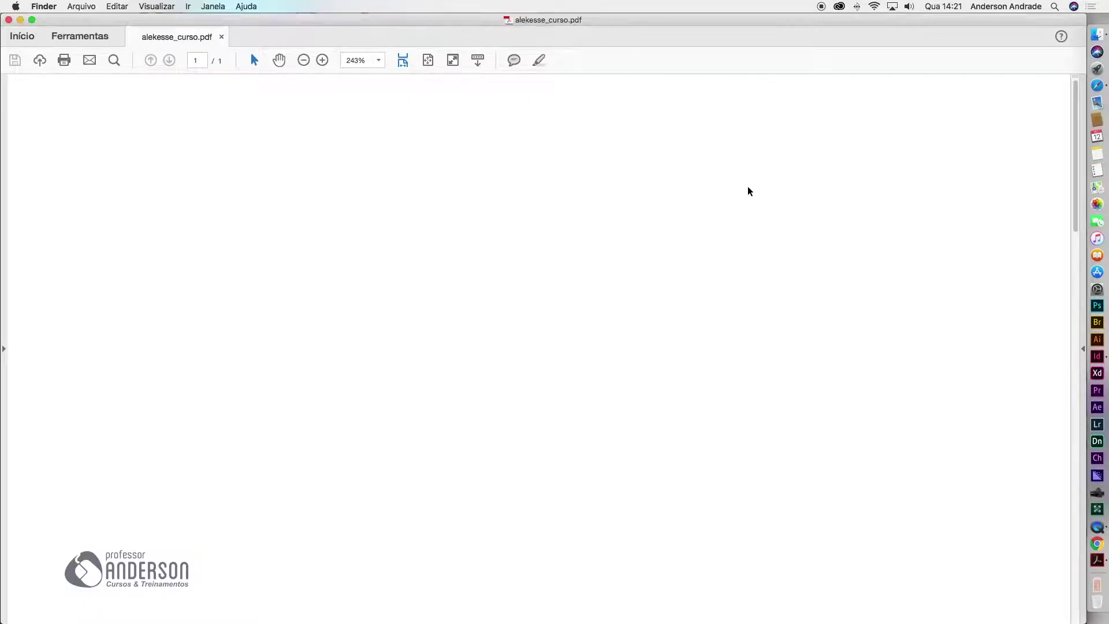
Step: Fit the whole invitation page in view, test the location icon's link and close the map page it opens
click(428, 60)
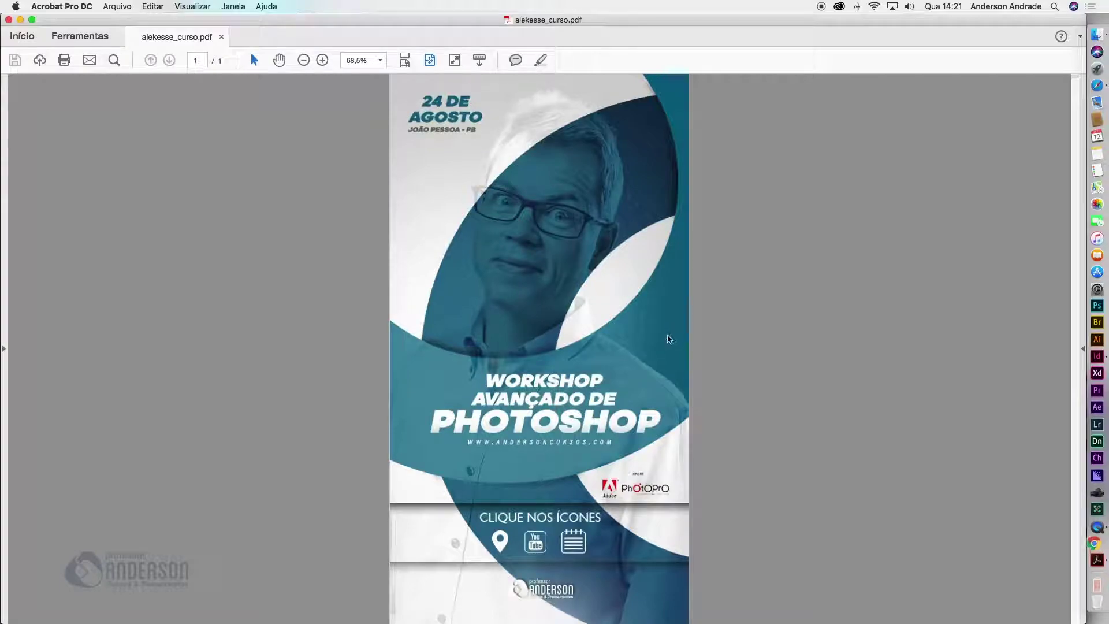
click(501, 542)
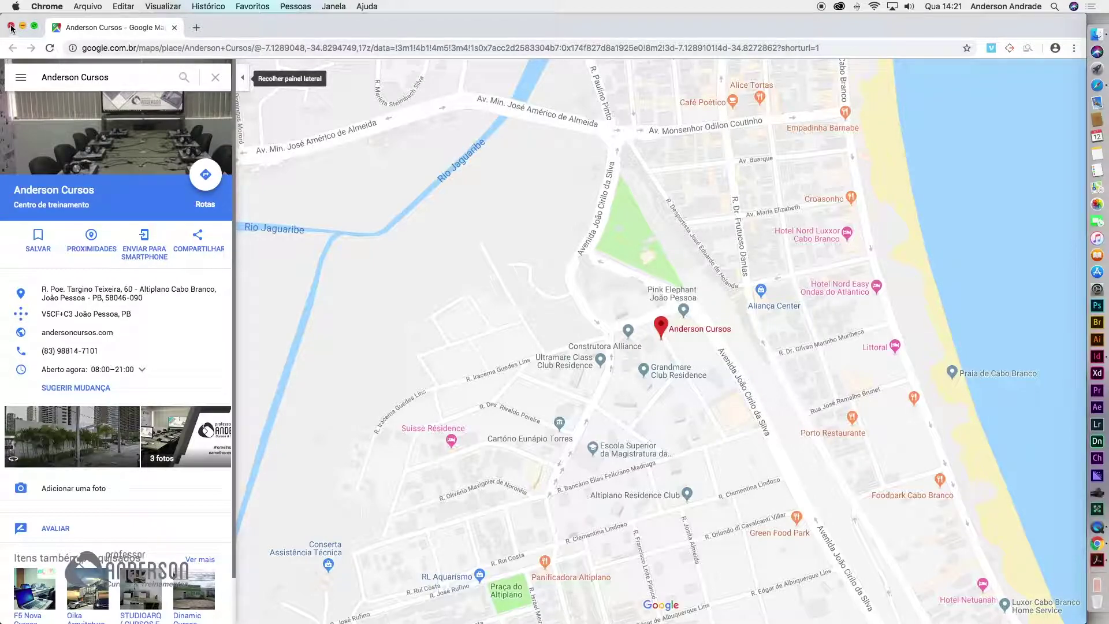
key(super+w)
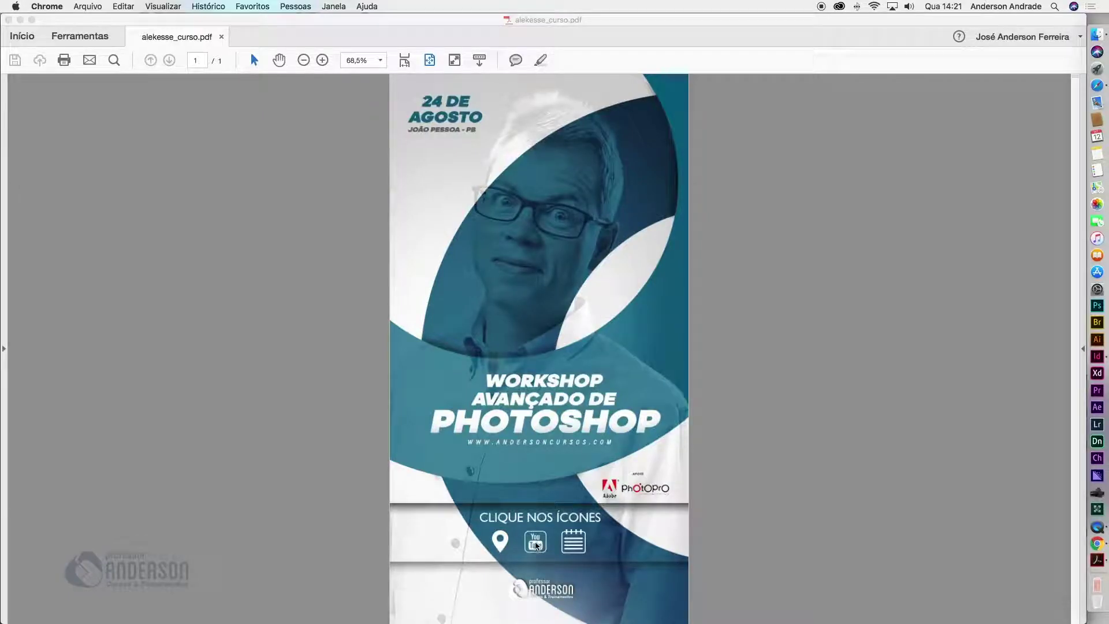
Step: Test the YouTube icon's link, allowing and remembering the connection to youtube.com, skip the ad and close the video page
click(686, 452)
click(535, 543)
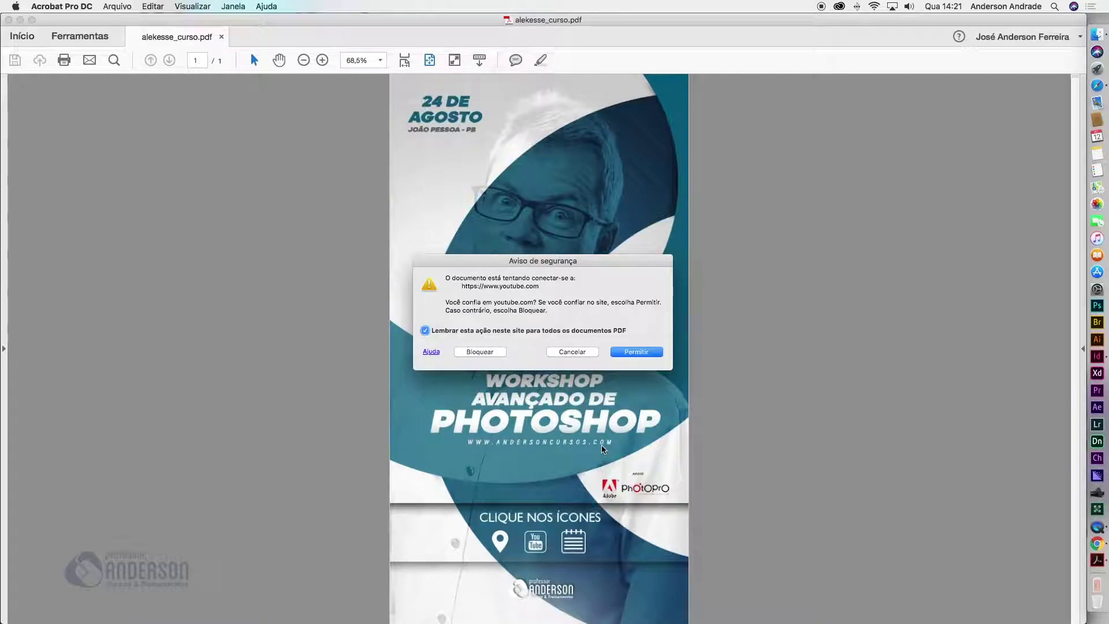
key(Return)
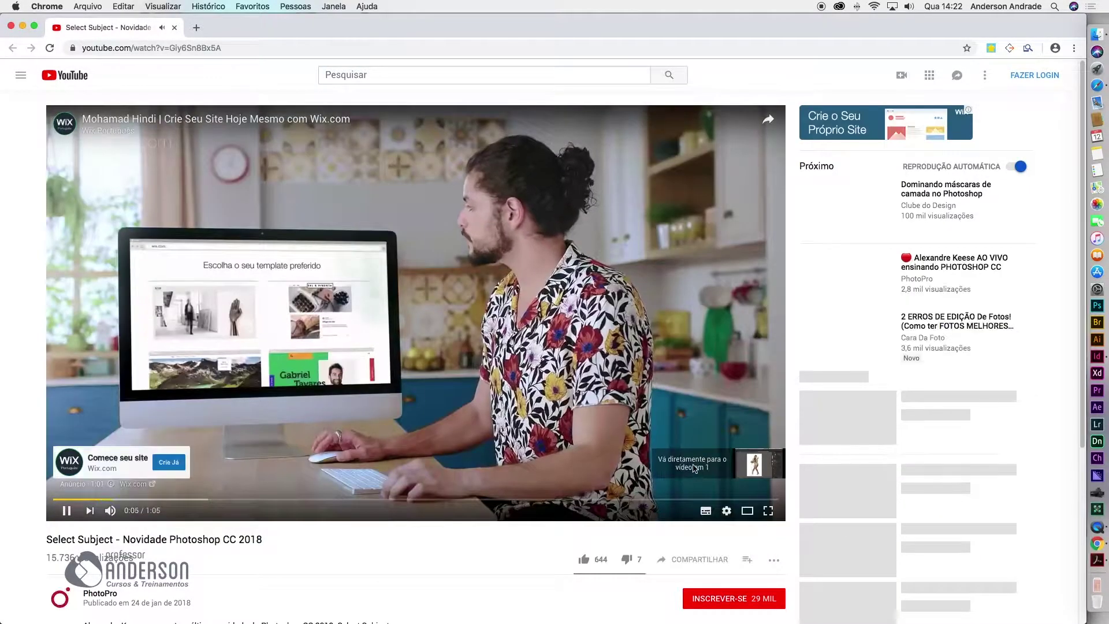
click(740, 466)
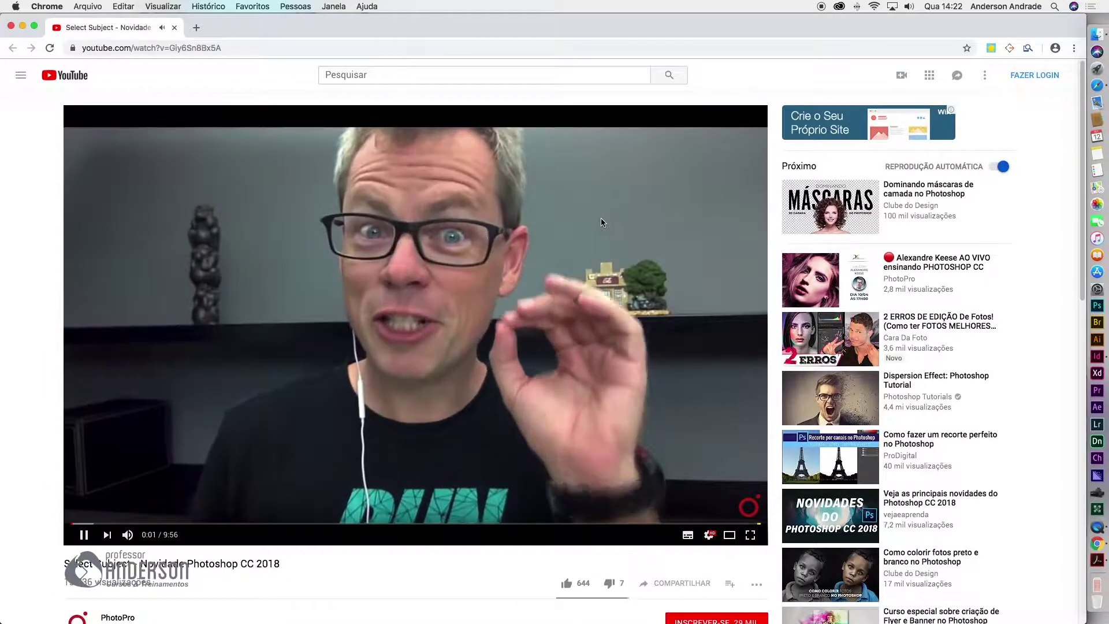
click(374, 164)
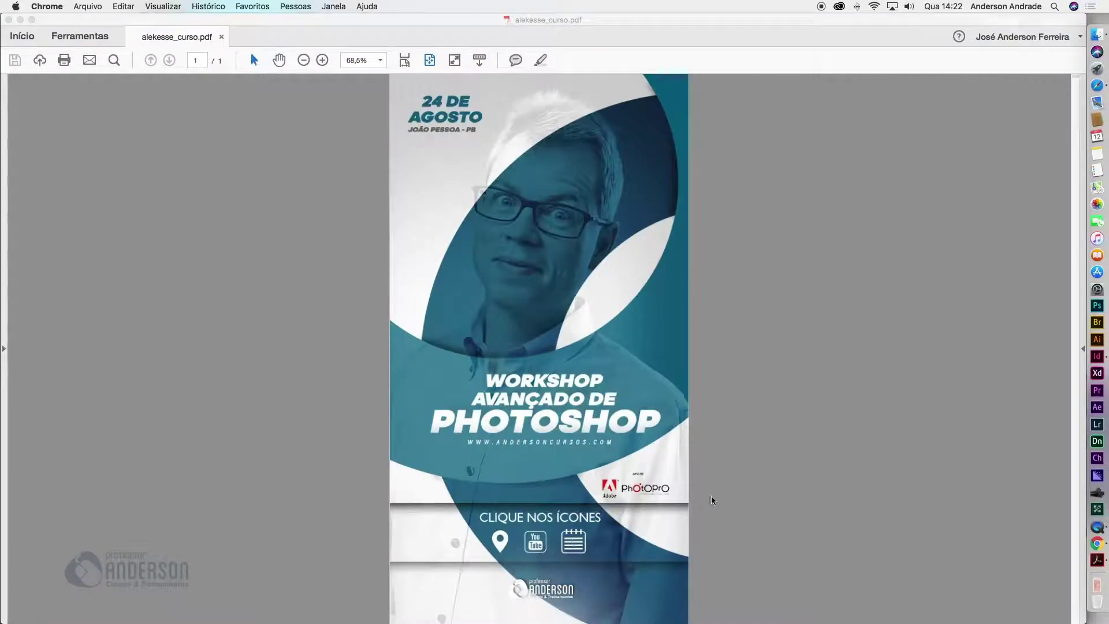
Step: Test the calendar icon's link, quit the browser and return to the invitation in InDesign
click(573, 541)
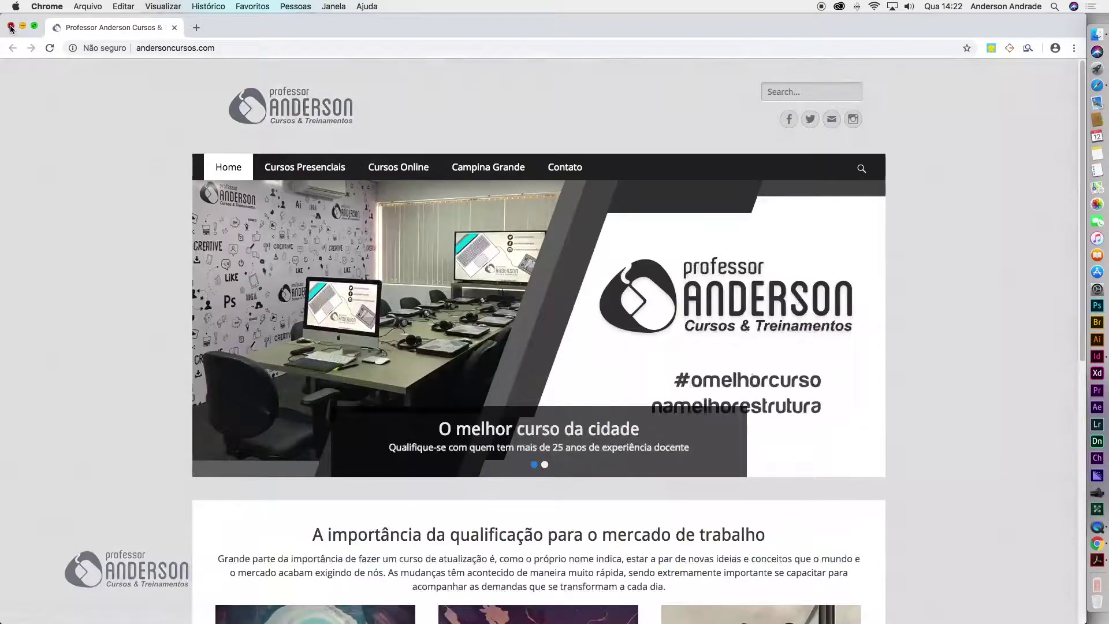
key(super+q)
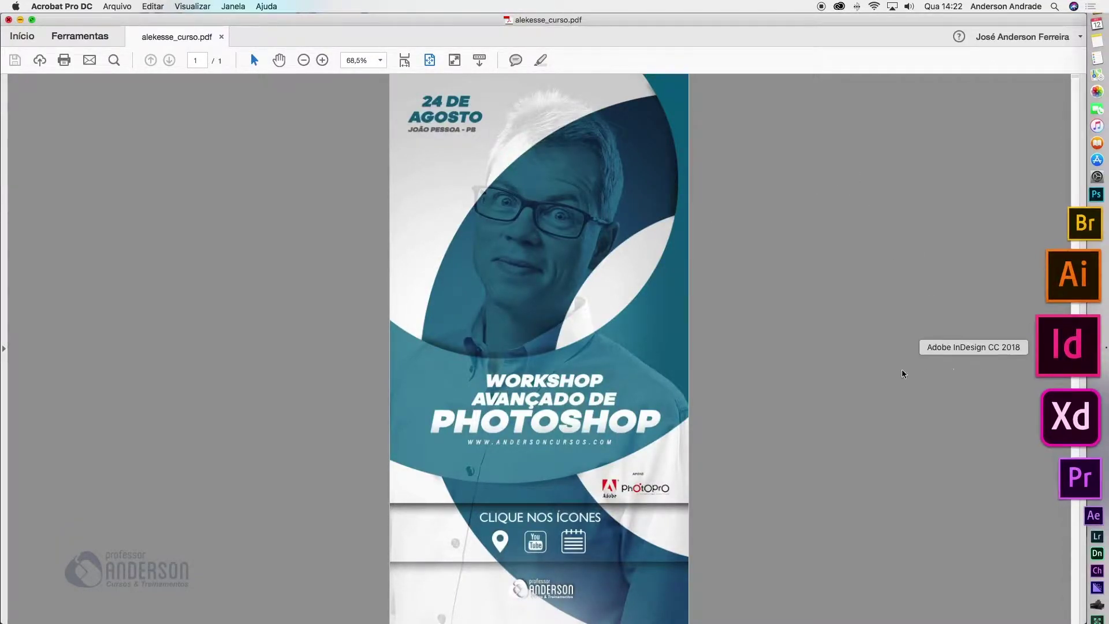
click(1080, 352)
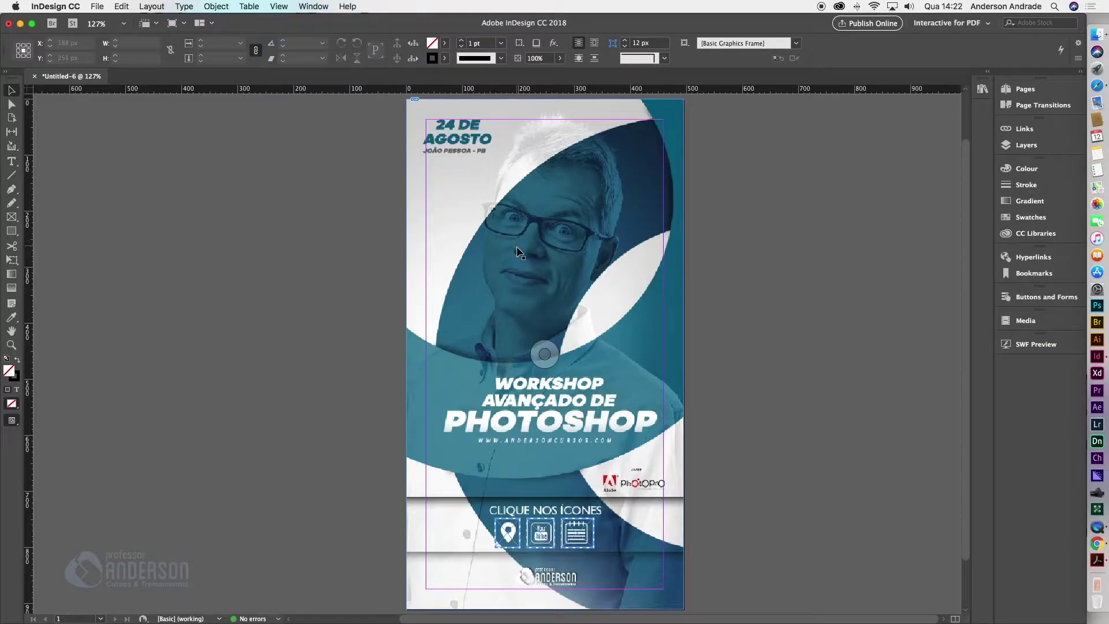